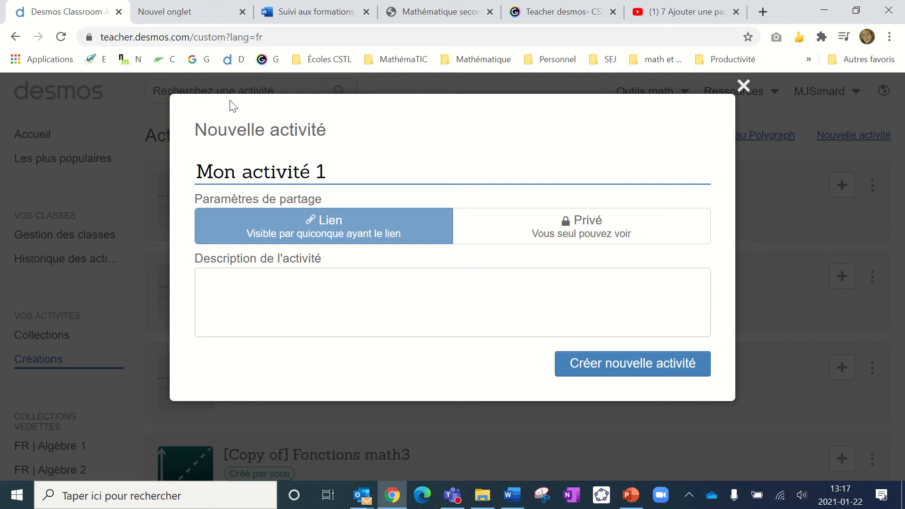
Step: Enter "bla..." as the description of "Mon activité 1" and create the new activity
{"action": "left_click", "coordinate": [271, 293]}
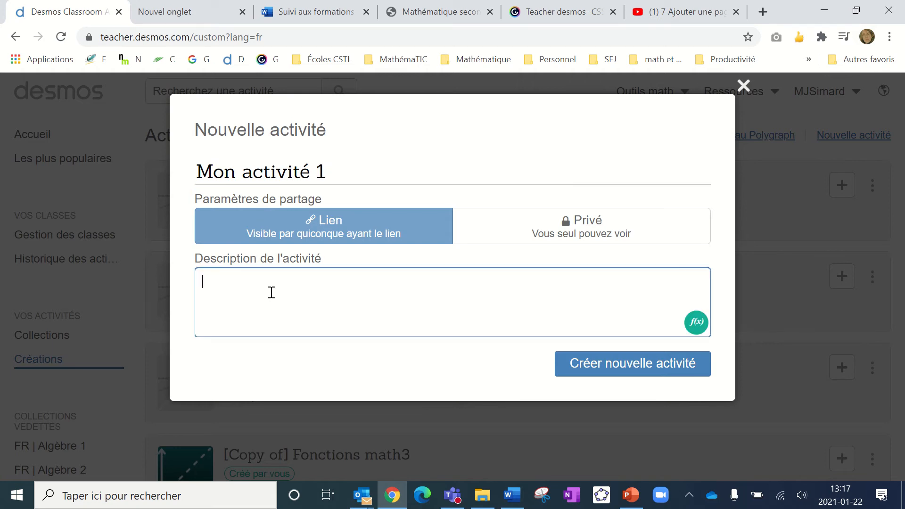
{"action": "type", "text": "bla..."}
{"action": "left_click", "coordinate": [636, 363]}
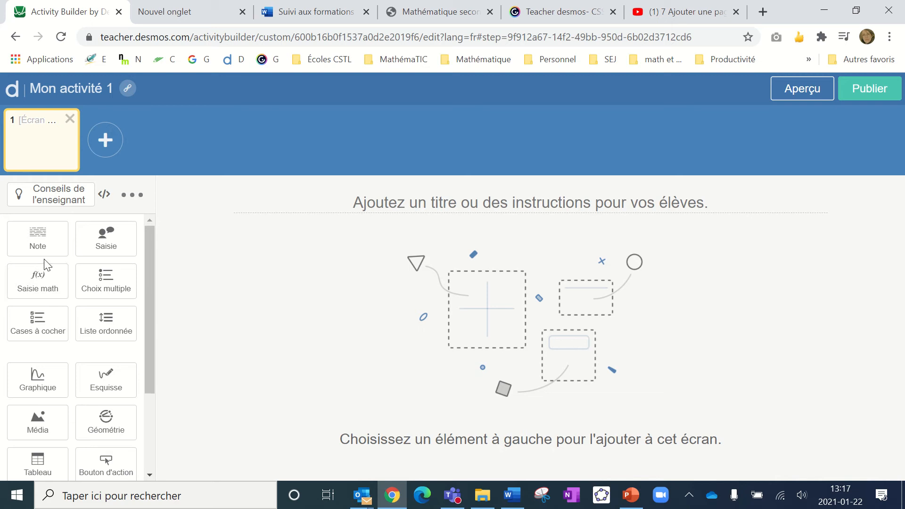
Step: Add a note to the first screen reading "Quelle est la mesure de la hauteur du triangle?"
{"action": "left_click", "coordinate": [41, 242]}
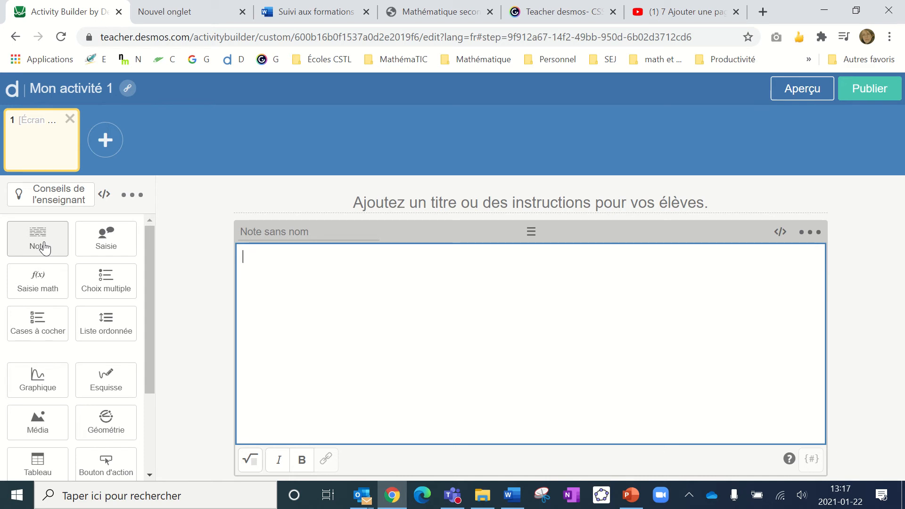
{"action": "type", "text": "Quelle est la"}
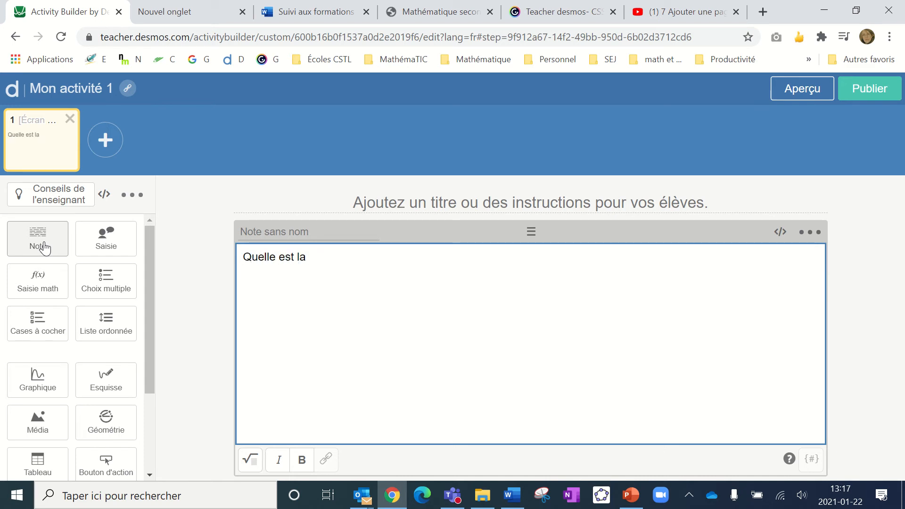
{"action": "type", "text": " mesure de la h"}
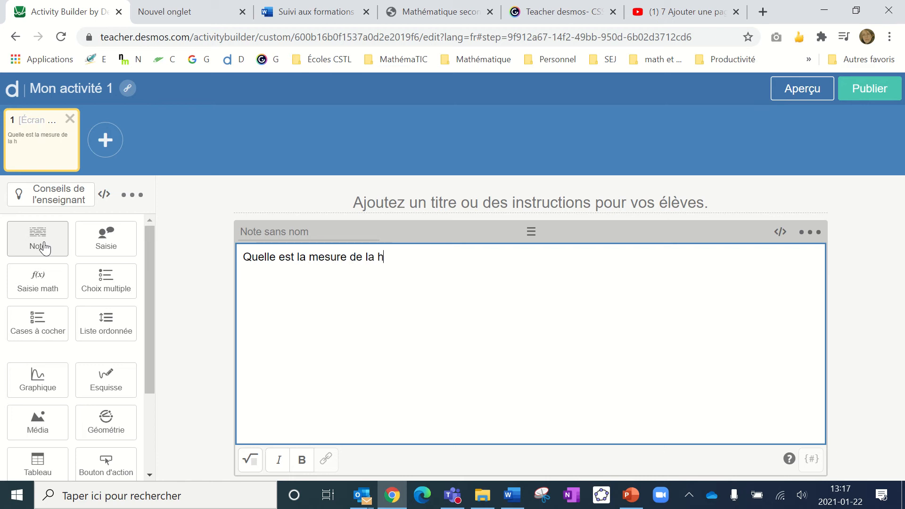
{"action": "type", "text": "aueeur du triangle?"}
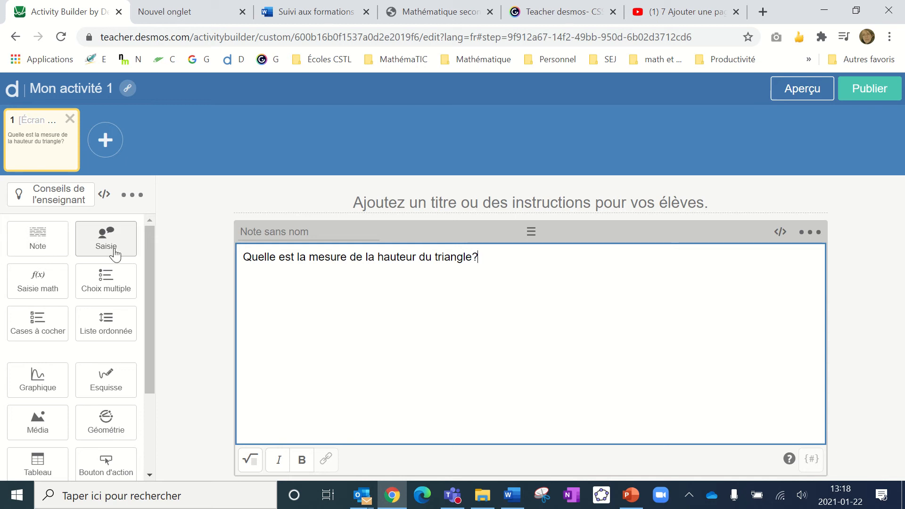
Step: Add a media component beside the note and upload the "défi 1" picture from the Images folder
{"action": "left_click", "coordinate": [26, 433]}
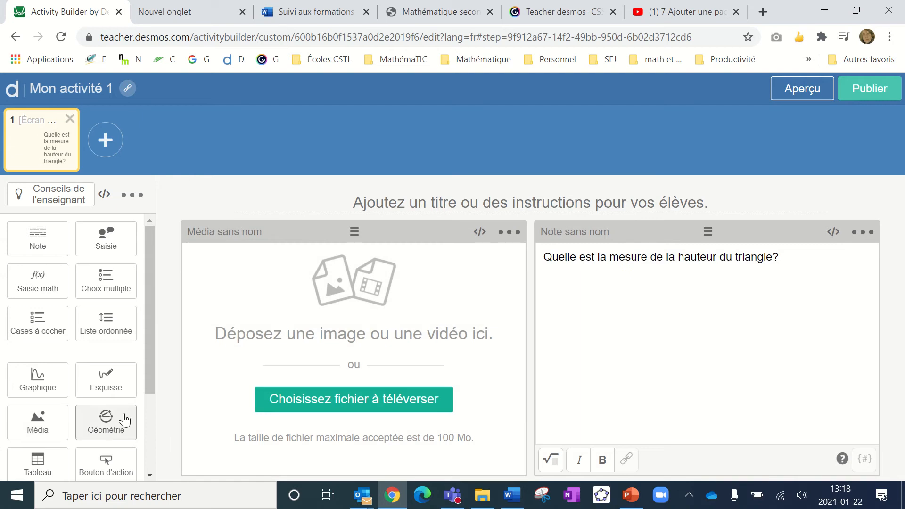
{"action": "left_click", "coordinate": [323, 404]}
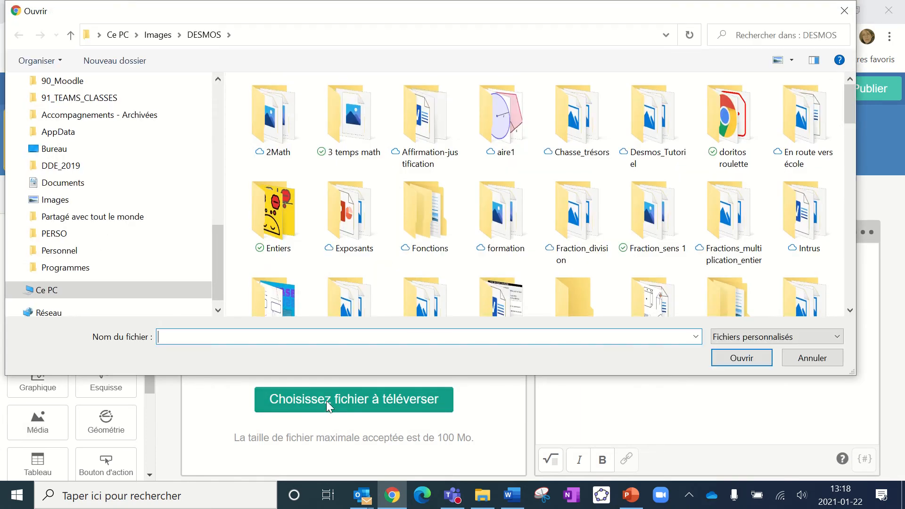
{"action": "scroll", "coordinate": [534, 233], "scroll_direction": "down", "scroll_amount": 5}
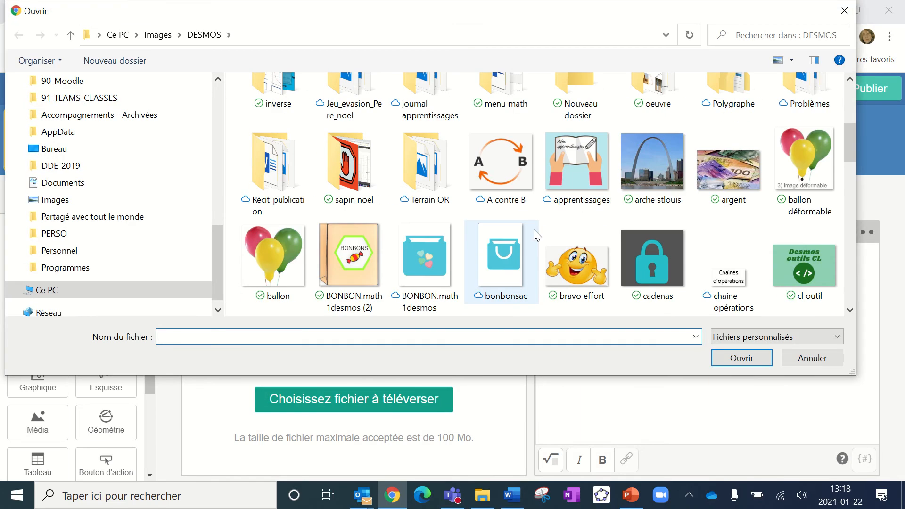
{"action": "scroll", "coordinate": [533, 228], "scroll_direction": "down", "scroll_amount": 2}
{"action": "scroll", "coordinate": [533, 229], "scroll_direction": "down", "scroll_amount": 4}
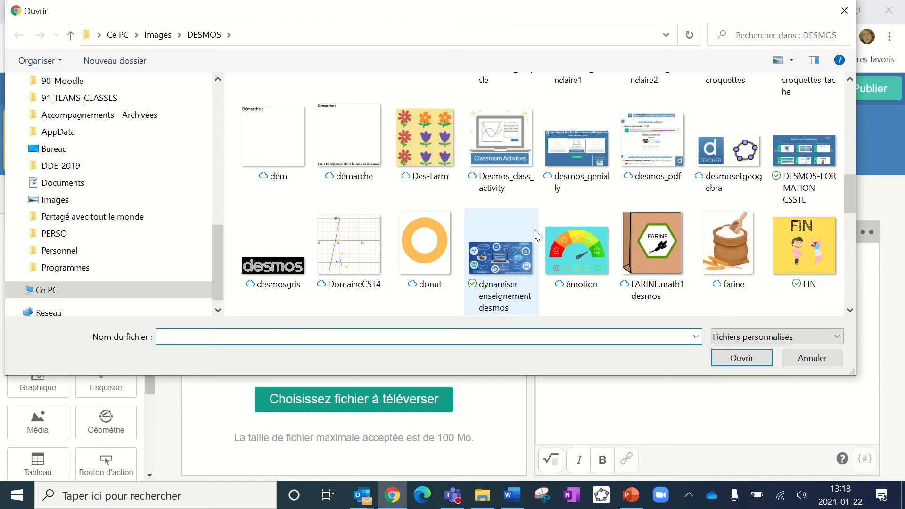
{"action": "scroll", "coordinate": [534, 229], "scroll_direction": "down", "scroll_amount": 2}
{"action": "scroll", "coordinate": [519, 228], "scroll_direction": "up", "scroll_amount": 12}
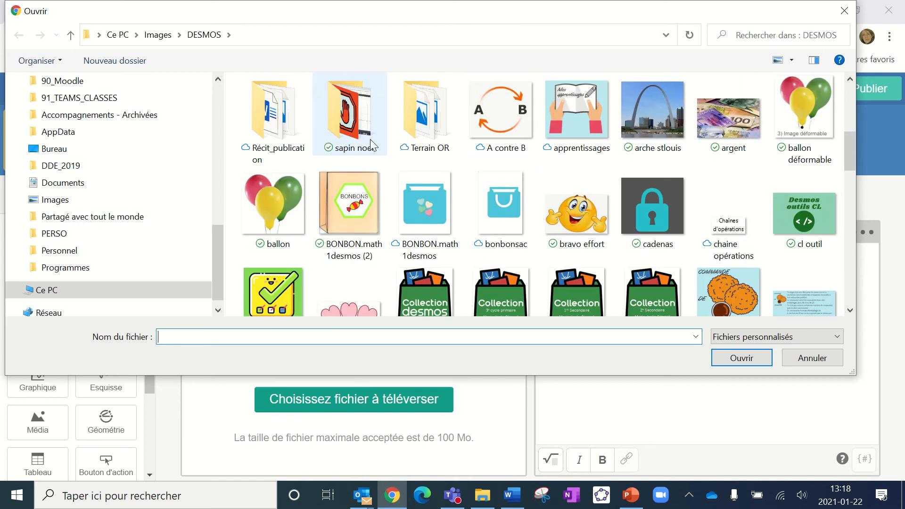
{"action": "left_click", "coordinate": [158, 34]}
{"action": "scroll", "coordinate": [540, 191], "scroll_direction": "down", "scroll_amount": 1}
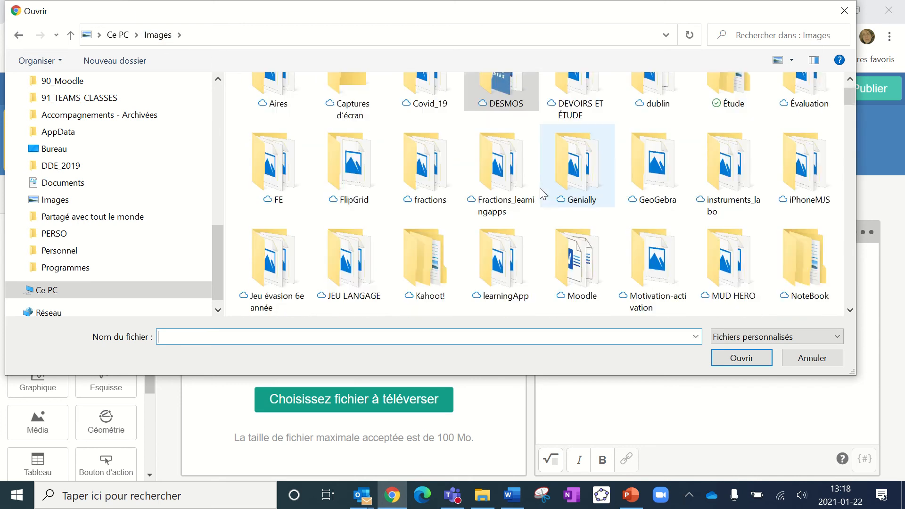
{"action": "scroll", "coordinate": [541, 193], "scroll_direction": "down", "scroll_amount": 15}
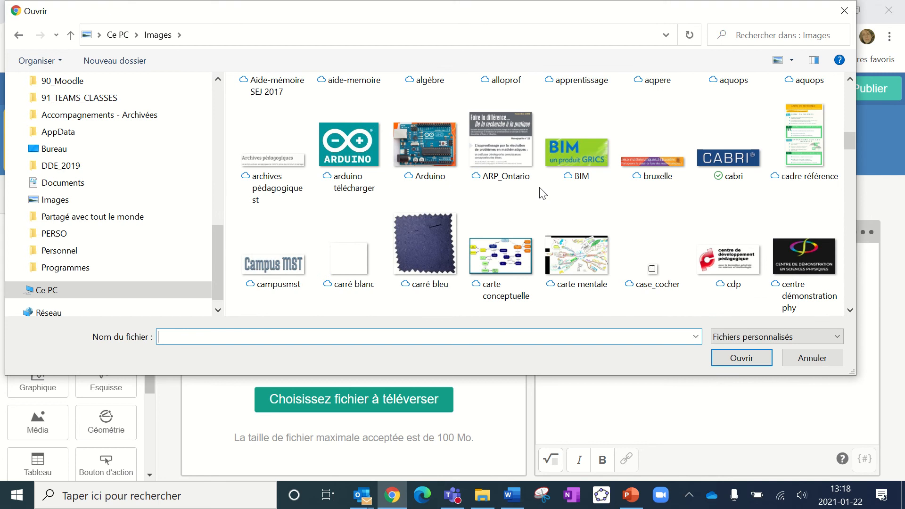
{"action": "scroll", "coordinate": [542, 193], "scroll_direction": "down", "scroll_amount": 8}
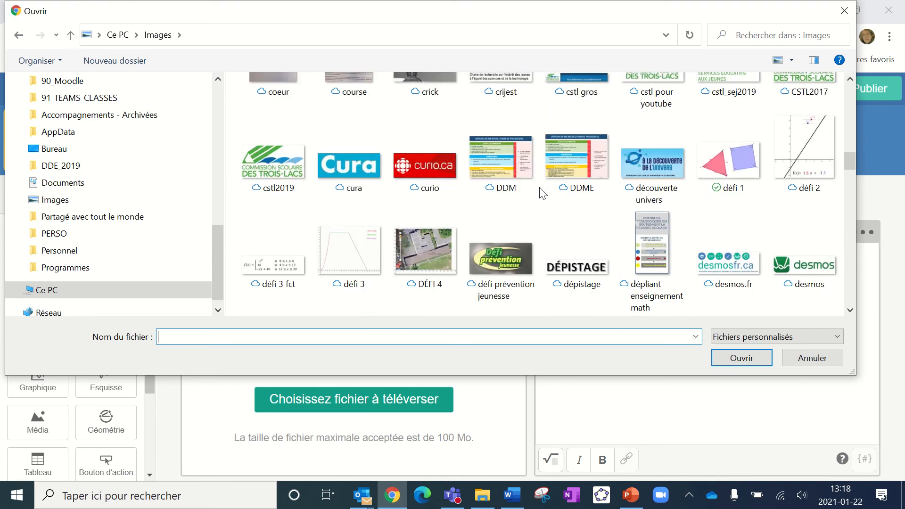
{"action": "double_click", "coordinate": [717, 168]}
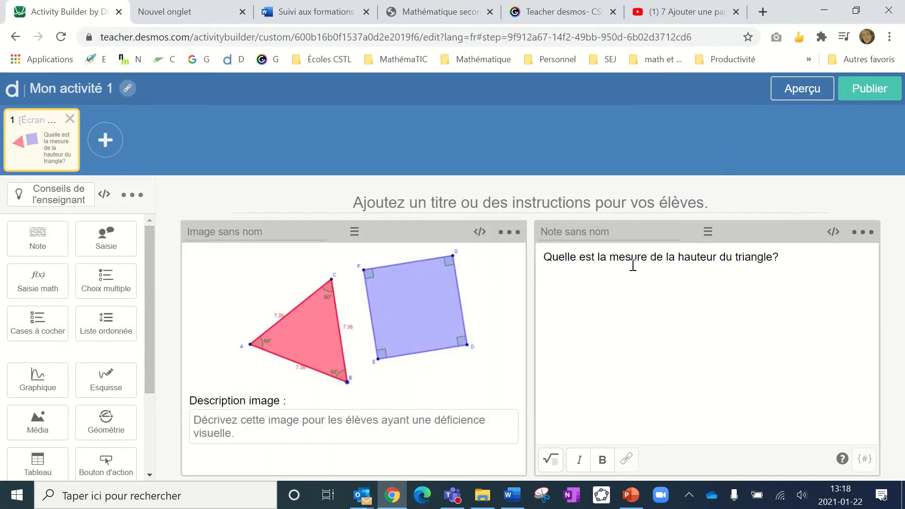
Step: Swap the question note and the image so the note comes first, and check the result in the student preview
{"action": "left_click_drag", "start_coordinate": [707, 231], "coordinate": [348, 224]}
{"action": "left_click", "coordinate": [796, 94]}
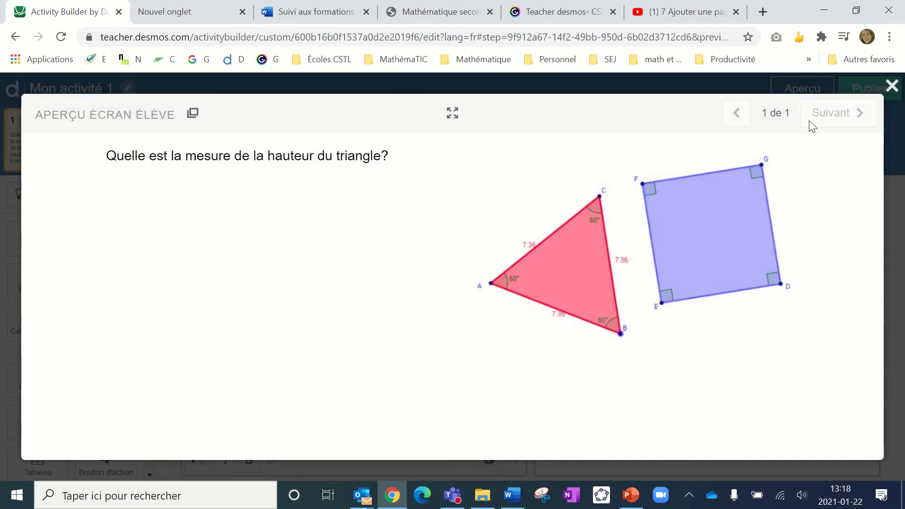
{"action": "left_click", "coordinate": [890, 86]}
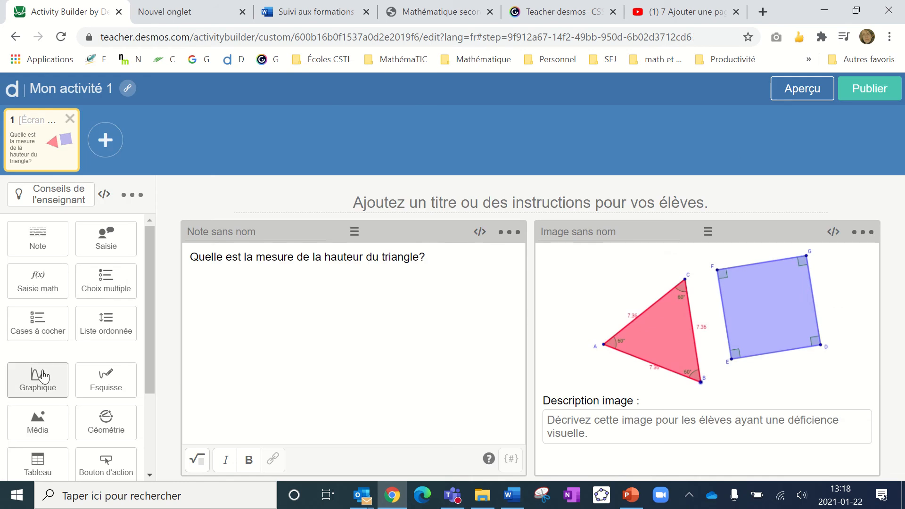
Step: Add a math input directly below the question note and try its answer field in the student preview
{"action": "left_click", "coordinate": [53, 288]}
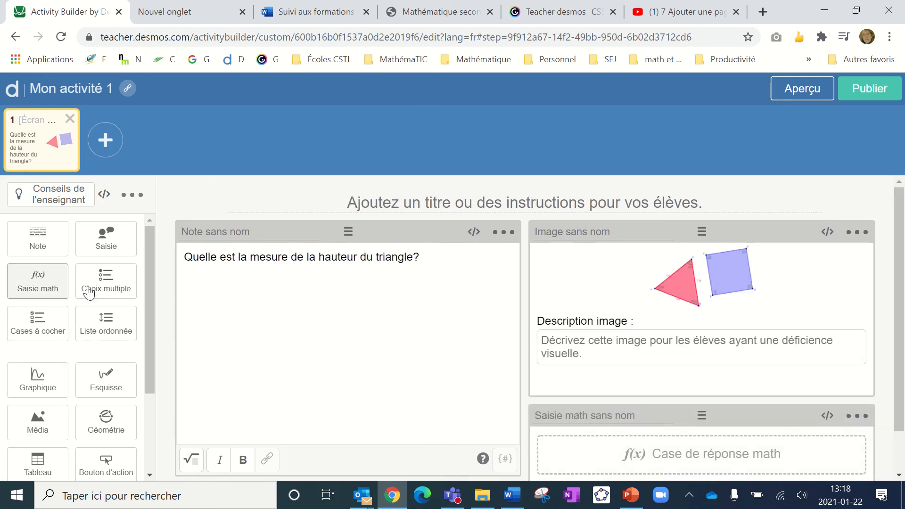
{"action": "left_click_drag", "start_coordinate": [703, 414], "coordinate": [341, 428]}
{"action": "left_click", "coordinate": [810, 89]}
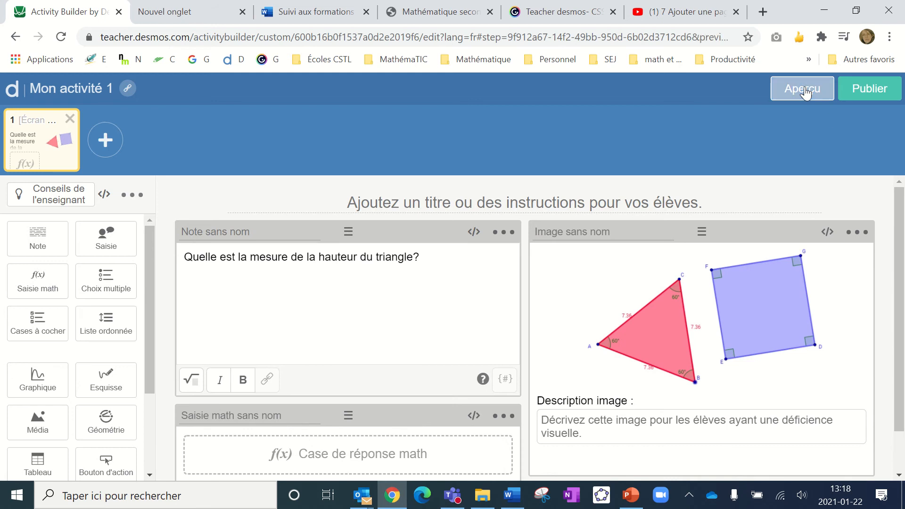
{"action": "left_click", "coordinate": [235, 194]}
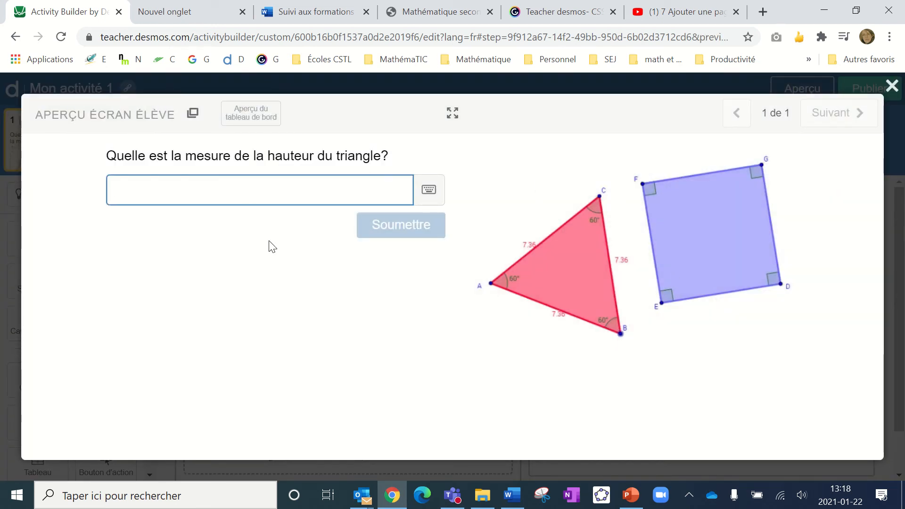
{"action": "left_click", "coordinate": [892, 86]}
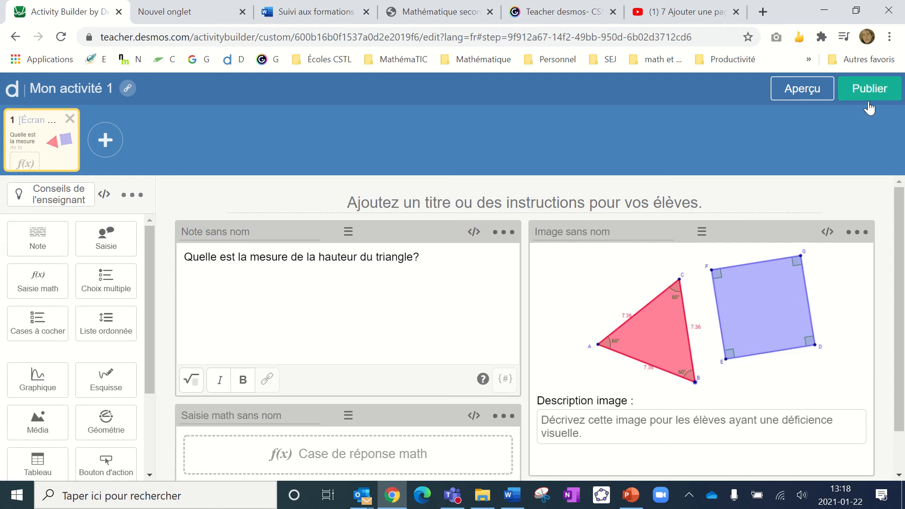
Step: Add a second screen with a multiple-choice component offering the options "Vrai" and "Faux"
{"action": "left_click", "coordinate": [105, 140]}
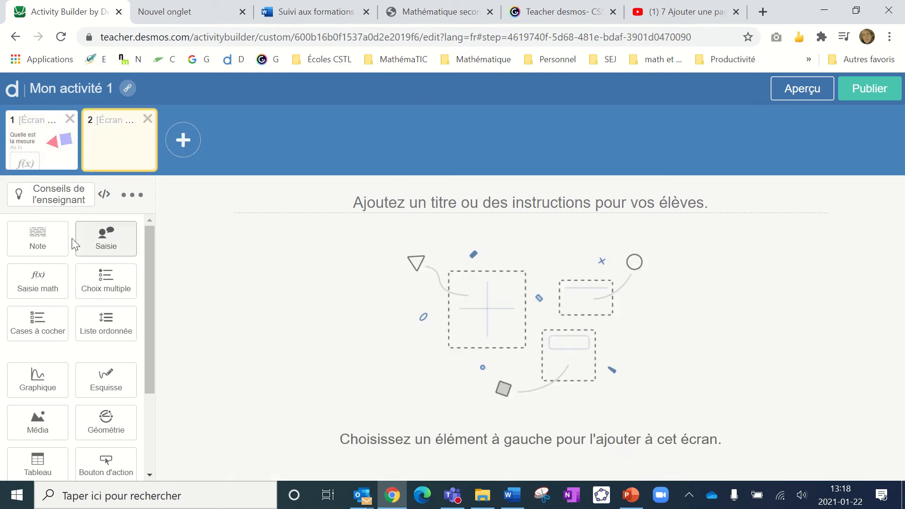
{"action": "left_click", "coordinate": [96, 290]}
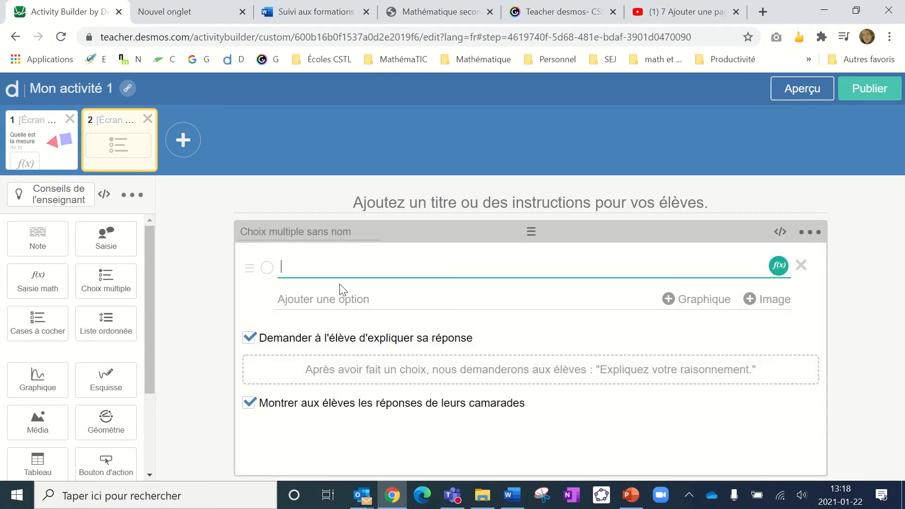
{"action": "type", "text": "Vrai"}
{"action": "left_click", "coordinate": [330, 299]}
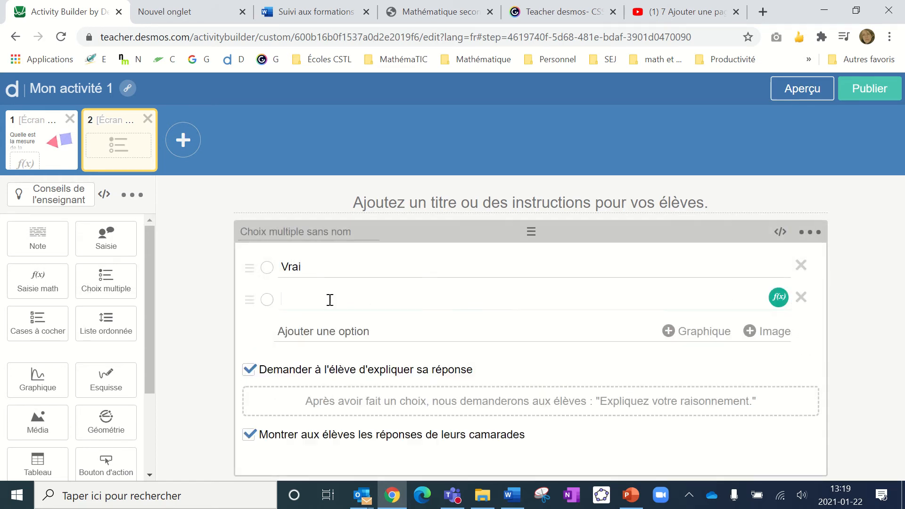
{"action": "type", "text": "Faux"}
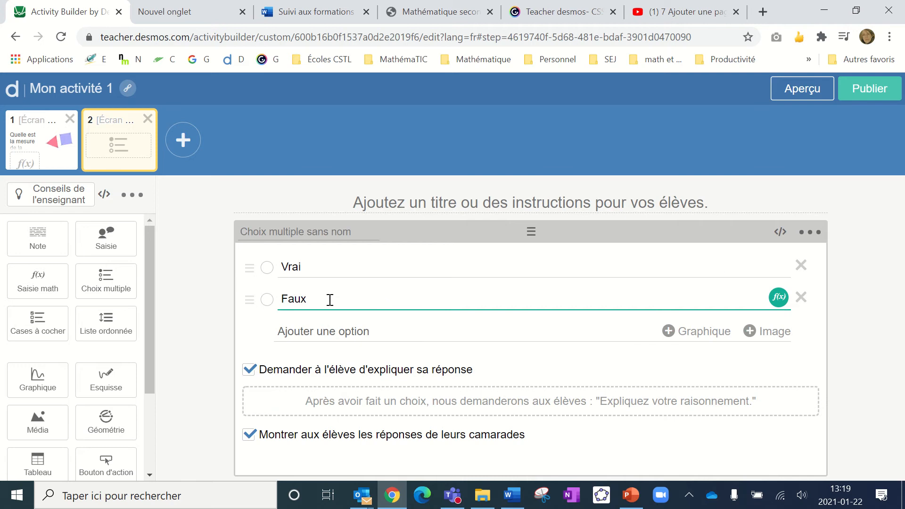
Step: Replace the two multiple-choice options with "A" and "B", and add the options "C" and "D"
{"action": "left_click", "coordinate": [322, 272]}
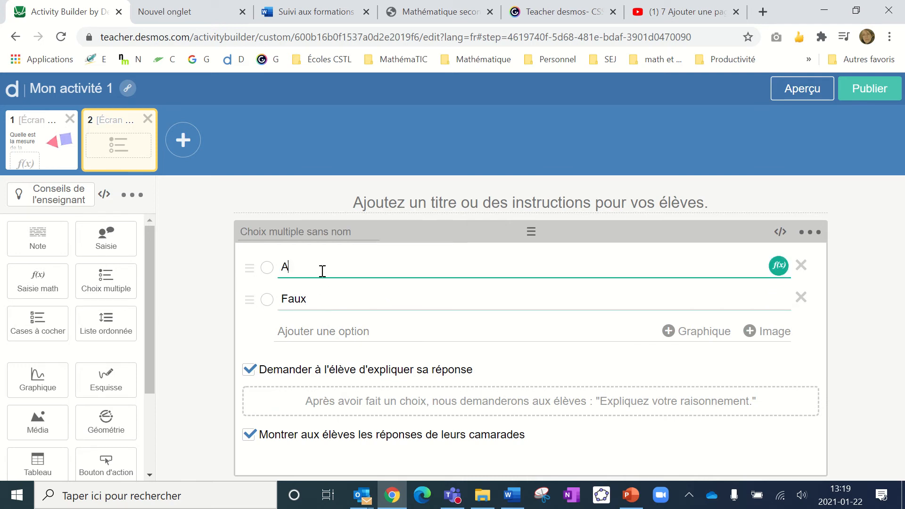
{"action": "left_click", "coordinate": [314, 298]}
{"action": "key", "text": "BackSpace"}
{"action": "key", "text": "BackSpace"}
{"action": "key", "text": "BackSpace"}
{"action": "key", "text": "BackSpace"}
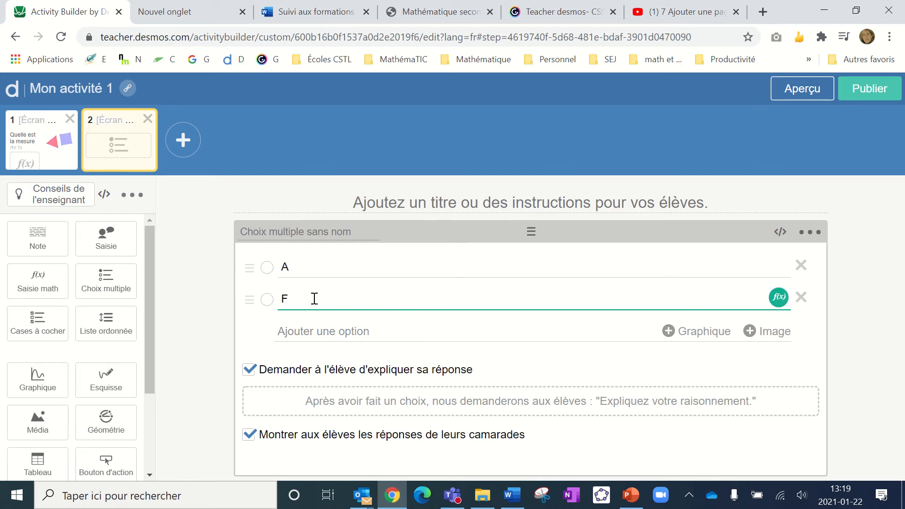
{"action": "type", "text": "B"}
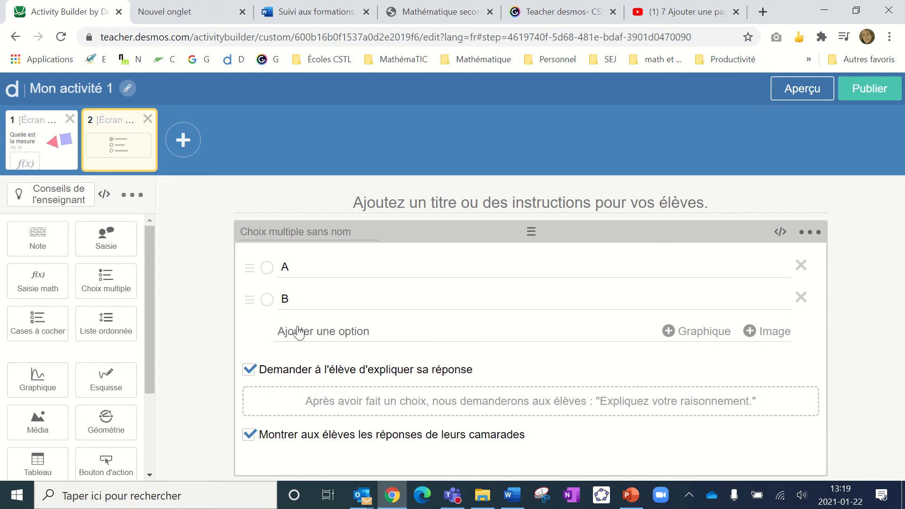
{"action": "left_click", "coordinate": [294, 331]}
{"action": "type", "text": "C"}
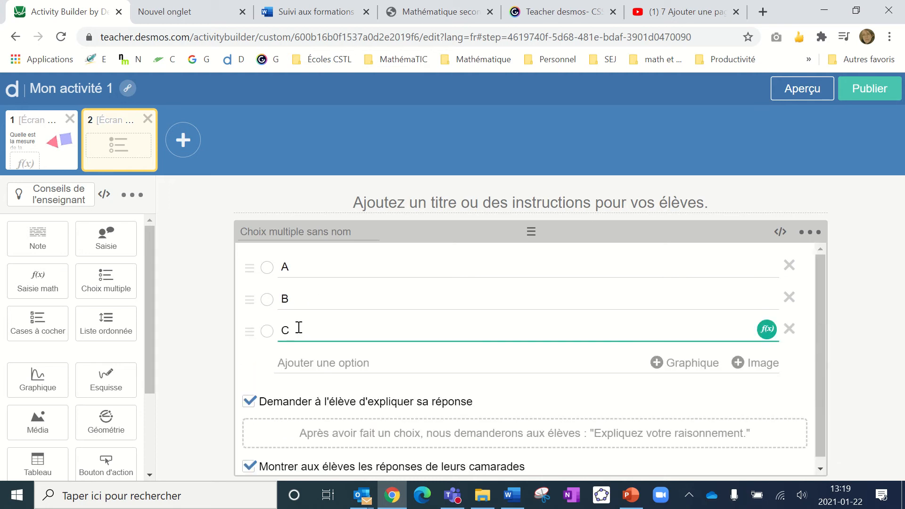
{"action": "left_click", "coordinate": [306, 363]}
{"action": "type", "text": "D"}
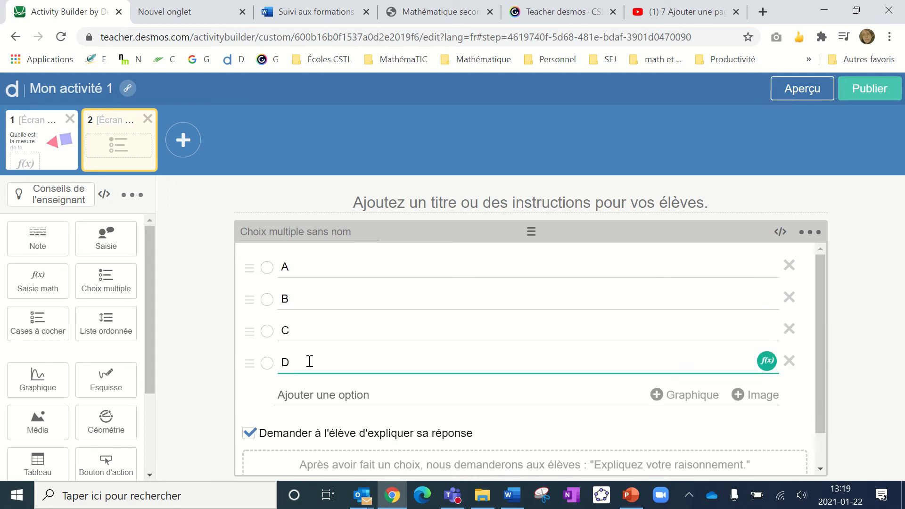
Step: Add a note reading "La question" above the multiple-choice options on the second screen
{"action": "left_click", "coordinate": [38, 238]}
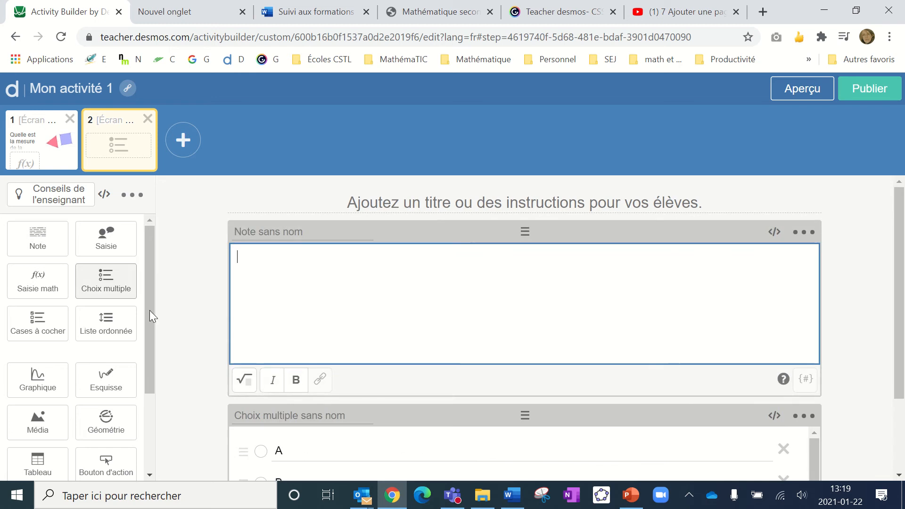
{"action": "type", "text": "La question"}
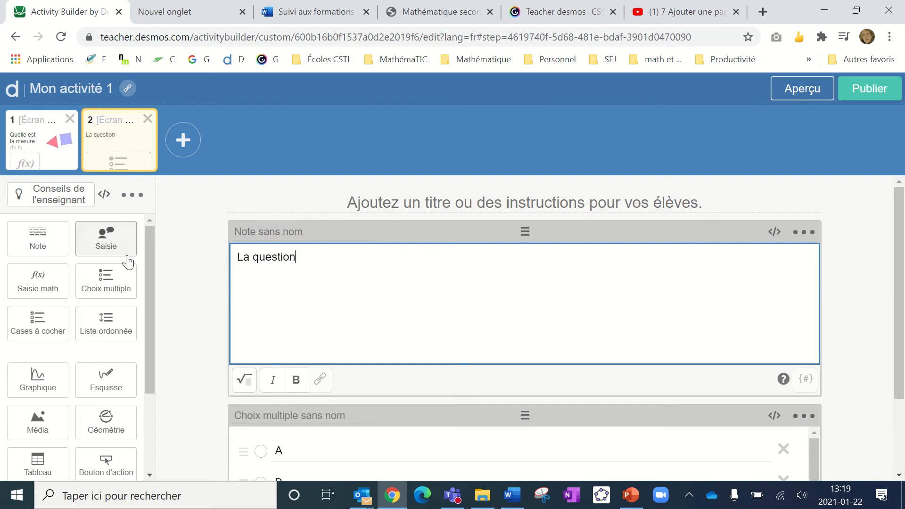
Step: Preview the second screen as a student, choosing answer A and activating the explanation field
{"action": "left_click", "coordinate": [805, 89]}
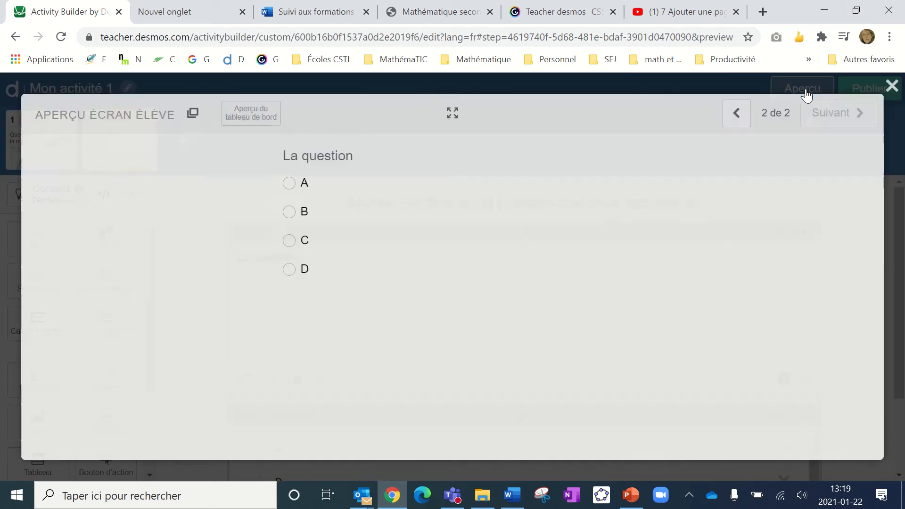
{"action": "left_click", "coordinate": [289, 183]}
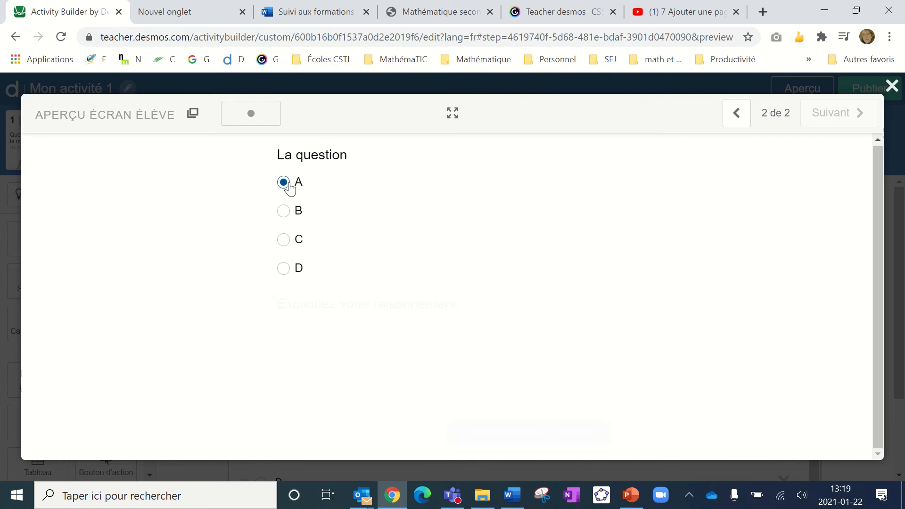
{"action": "left_click", "coordinate": [309, 386]}
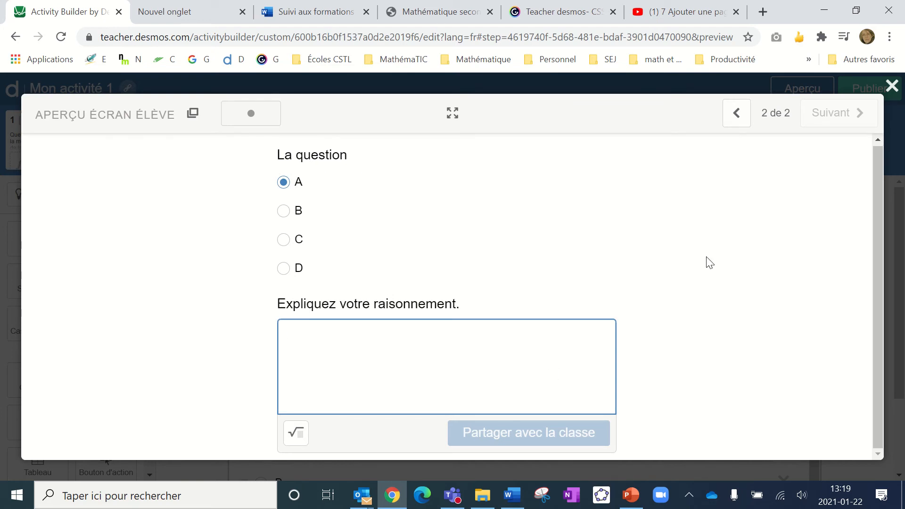
Step: Close the student preview and examine the multiple-choice component's options for explaining answers and showing classmates' responses
{"action": "left_click", "coordinate": [892, 86]}
{"action": "scroll", "coordinate": [287, 347], "scroll_direction": "down", "scroll_amount": 2}
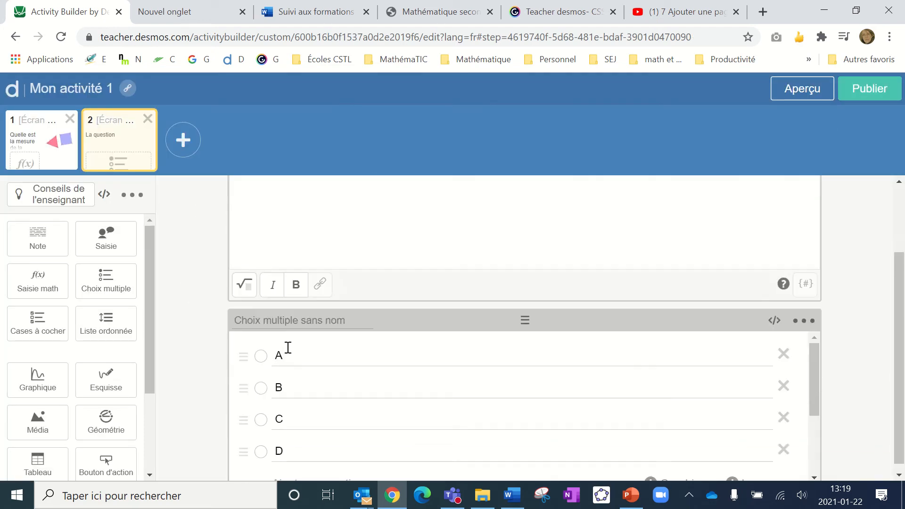
{"action": "scroll", "coordinate": [299, 381], "scroll_direction": "down", "scroll_amount": 3}
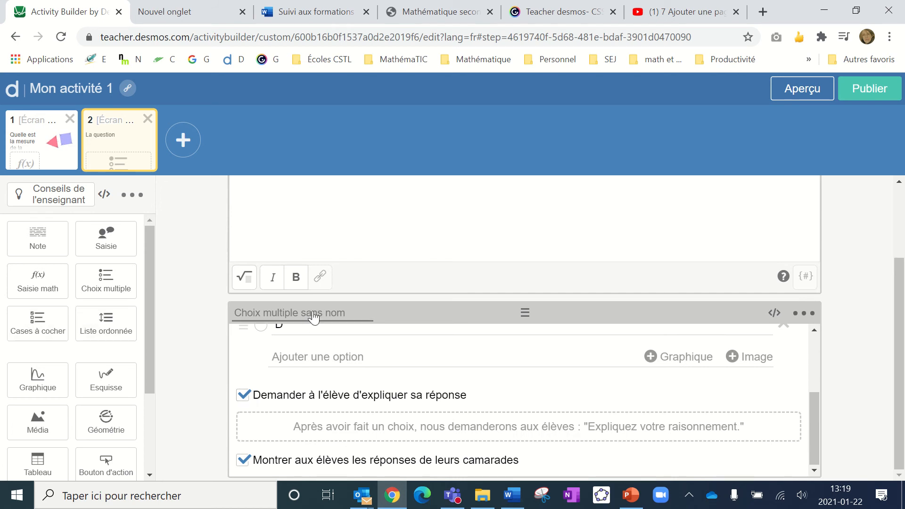
{"action": "scroll", "coordinate": [313, 317], "scroll_direction": "up", "scroll_amount": 3}
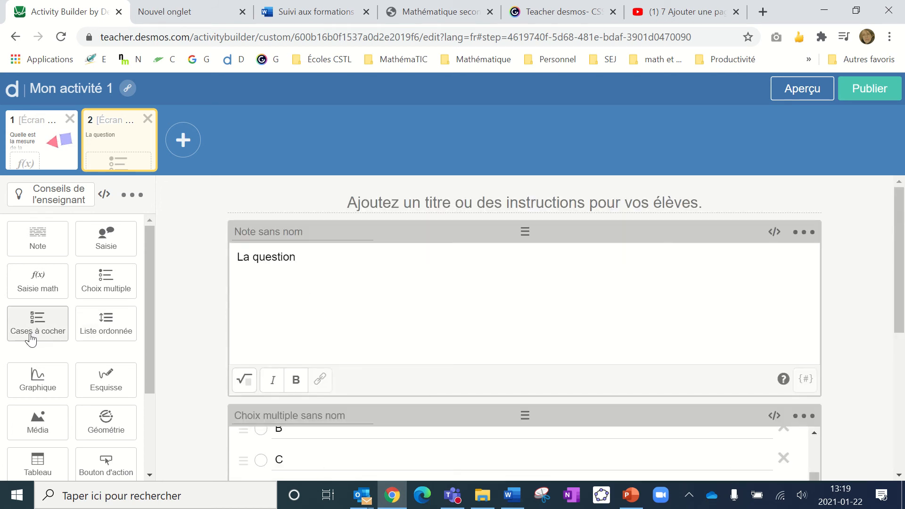
Step: Add a checkbox component below the multiple-choice options on the second screen, with the options "1", "2", "3" and "4"
{"action": "left_click", "coordinate": [800, 91]}
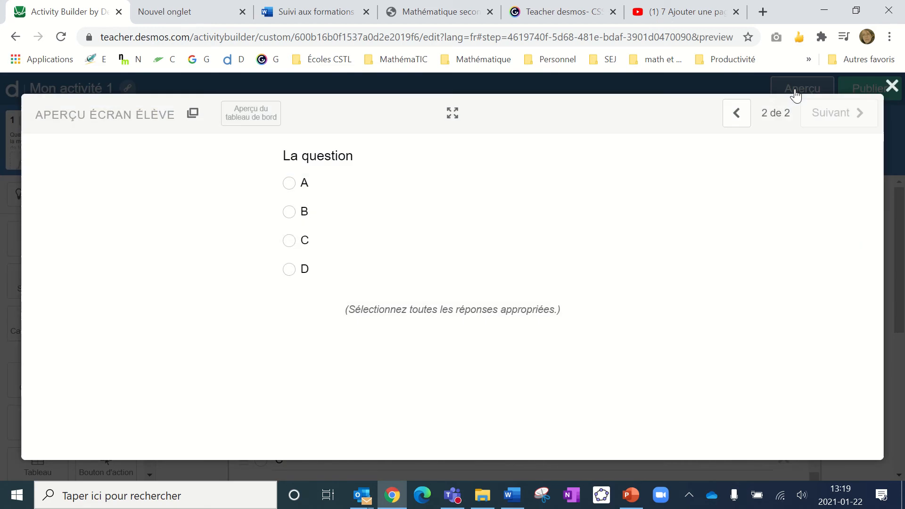
{"action": "left_click", "coordinate": [891, 86]}
{"action": "scroll", "coordinate": [382, 406], "scroll_direction": "down", "scroll_amount": 6}
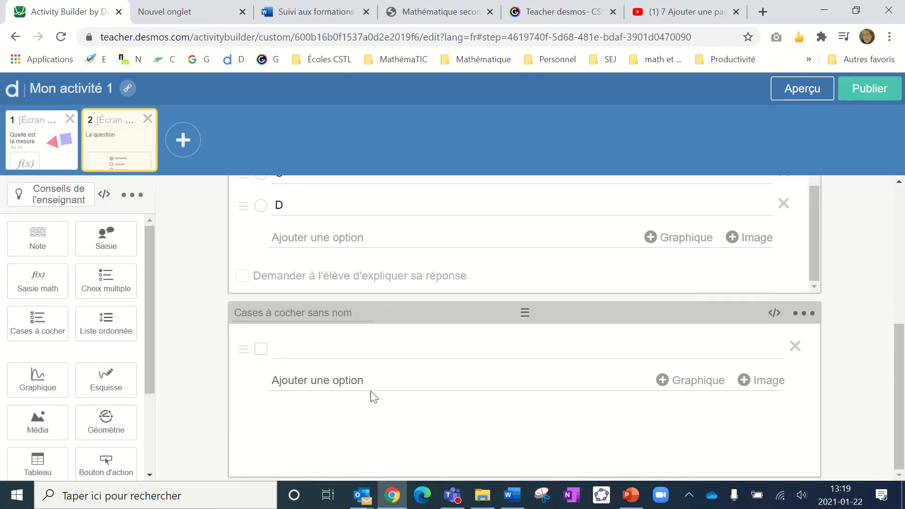
{"action": "left_click", "coordinate": [303, 351]}
{"action": "type", "text": "1"}
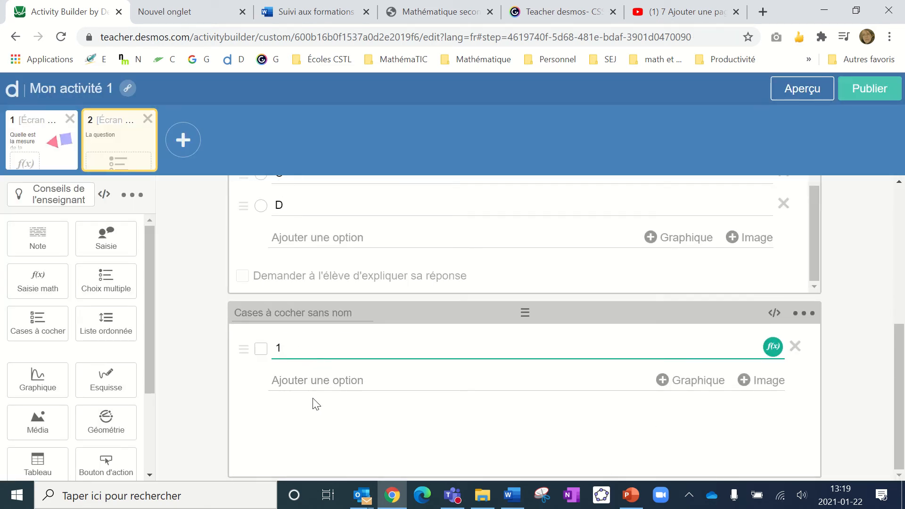
{"action": "left_click", "coordinate": [298, 379]}
{"action": "type", "text": "2"}
{"action": "left_click", "coordinate": [302, 412]}
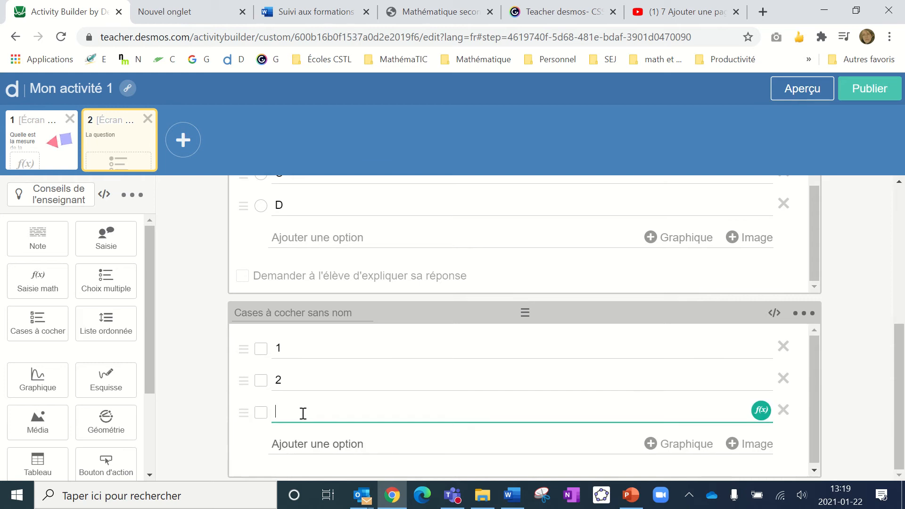
{"action": "type", "text": "3"}
{"action": "left_click", "coordinate": [333, 447]}
{"action": "type", "text": "4"}
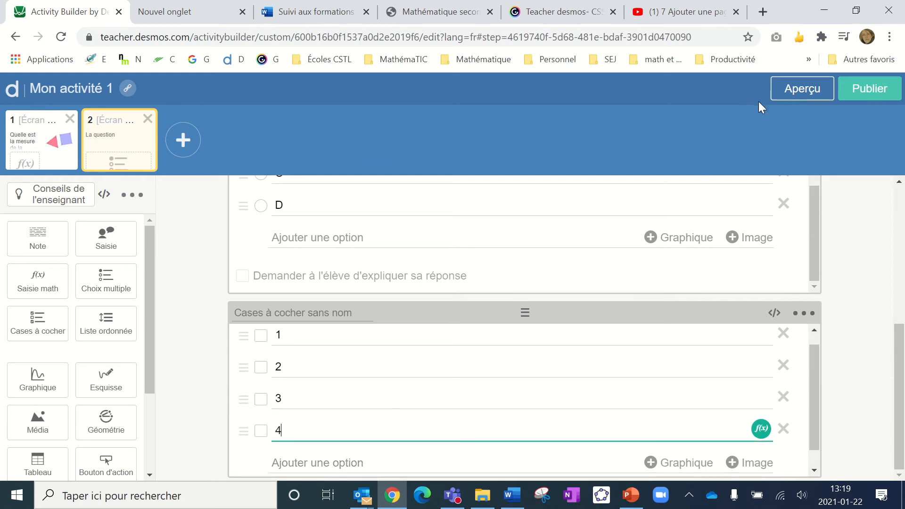
Step: Preview the second screen as a student, choosing A and then B, and ticking checkboxes 1 and 2
{"action": "left_click", "coordinate": [784, 93]}
{"action": "left_click", "coordinate": [303, 183]}
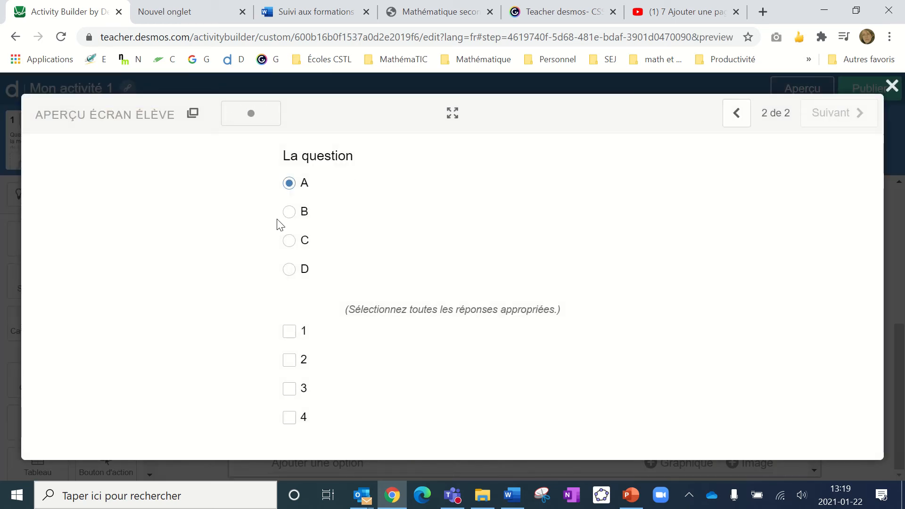
{"action": "left_click", "coordinate": [291, 214]}
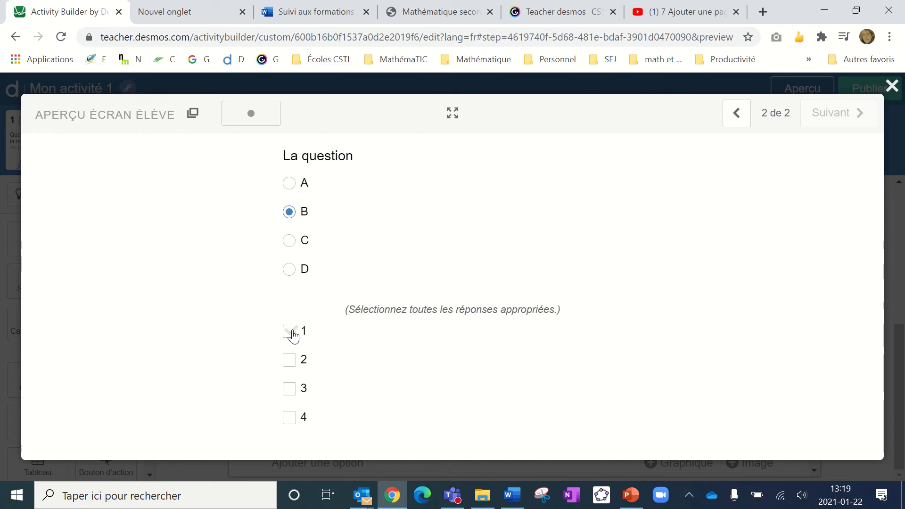
{"action": "left_click", "coordinate": [292, 332]}
{"action": "left_click", "coordinate": [291, 360]}
{"action": "left_click", "coordinate": [892, 86]}
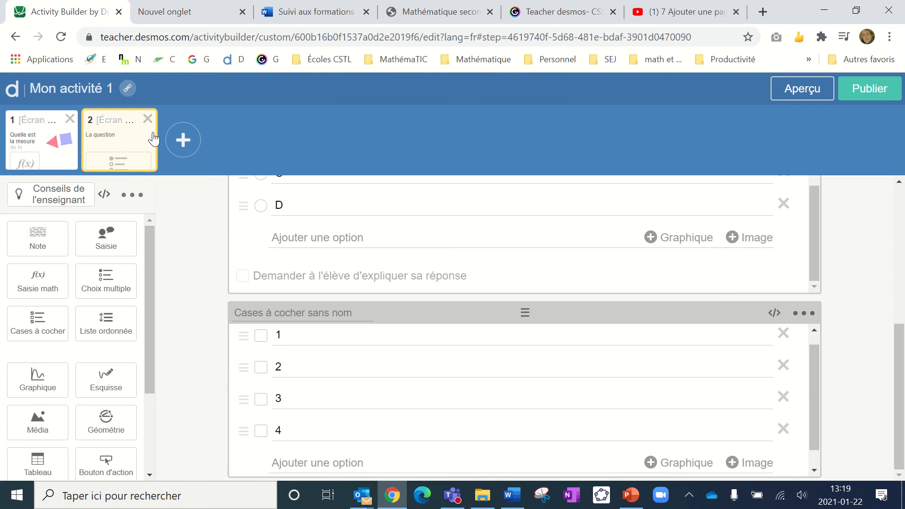
Step: Add a third screen with a graph component showing the line y=2x+3
{"action": "left_click", "coordinate": [183, 138]}
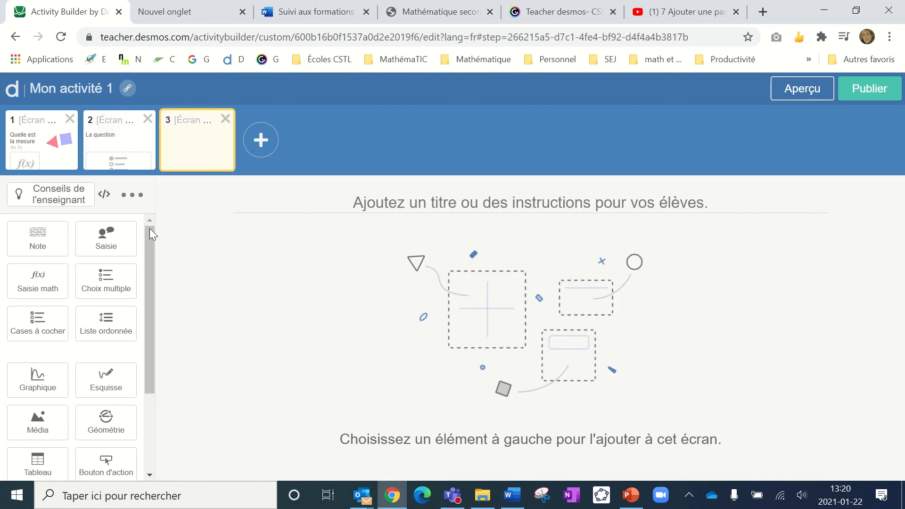
{"action": "left_click", "coordinate": [37, 379]}
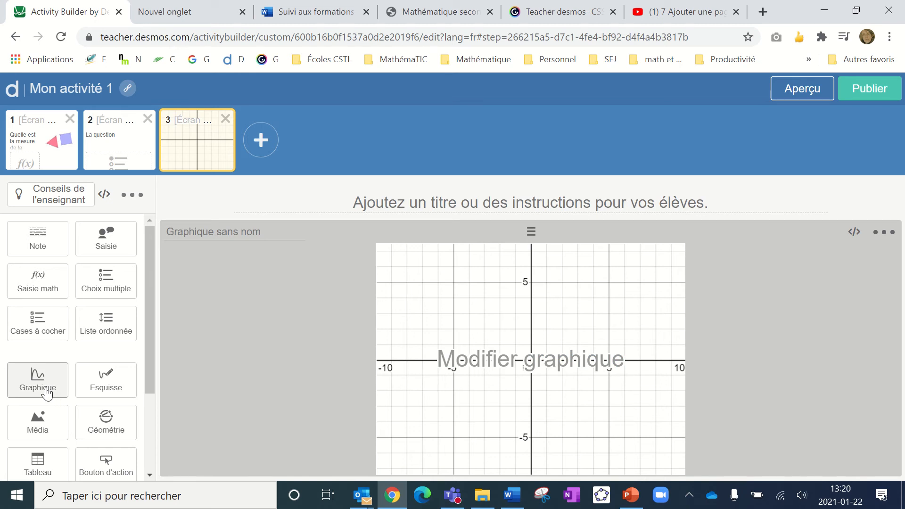
{"action": "left_click", "coordinate": [512, 375]}
{"action": "left_click", "coordinate": [88, 194]}
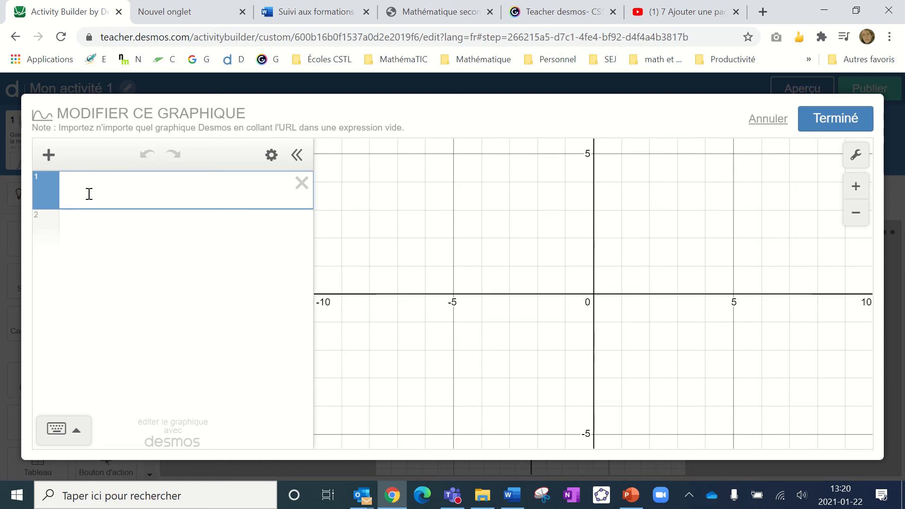
{"action": "type", "text": "y=2x+3"}
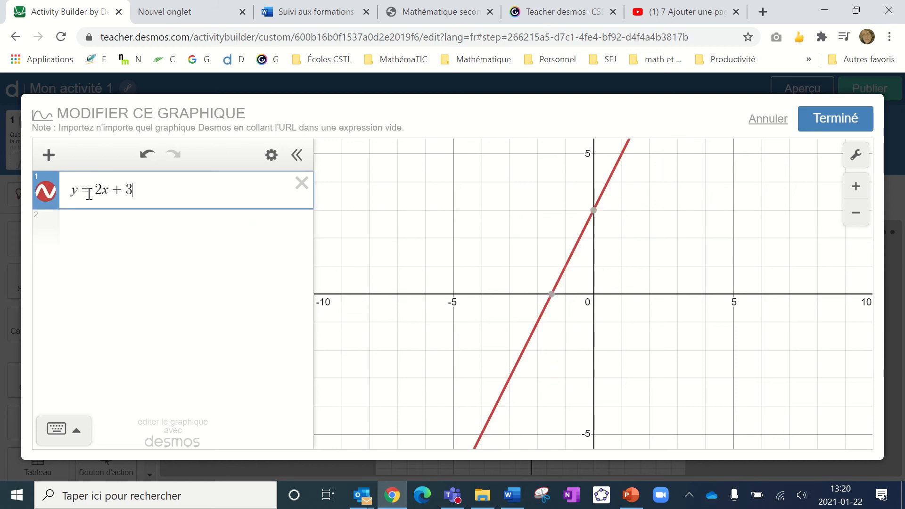
{"action": "left_click", "coordinate": [825, 124]}
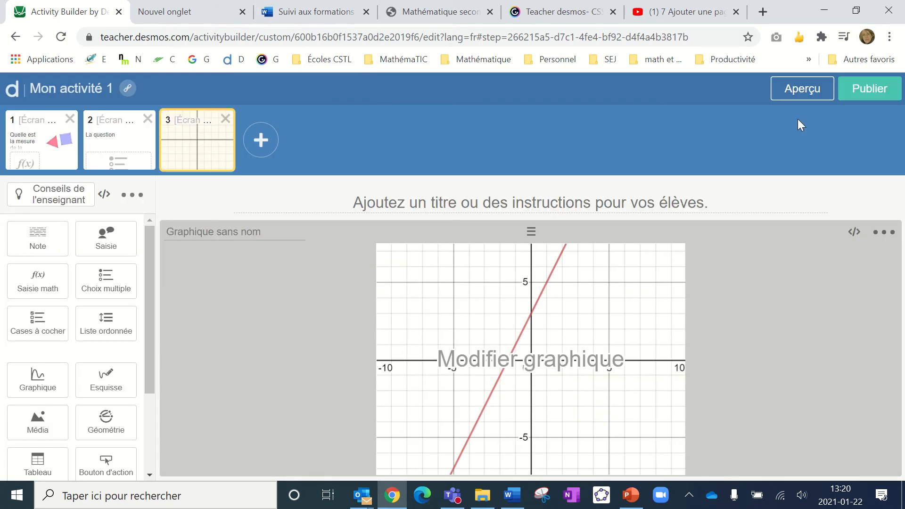
Step: Add a note to the third screen reading "Quelle est la règle de cette fonction"
{"action": "left_click", "coordinate": [39, 238]}
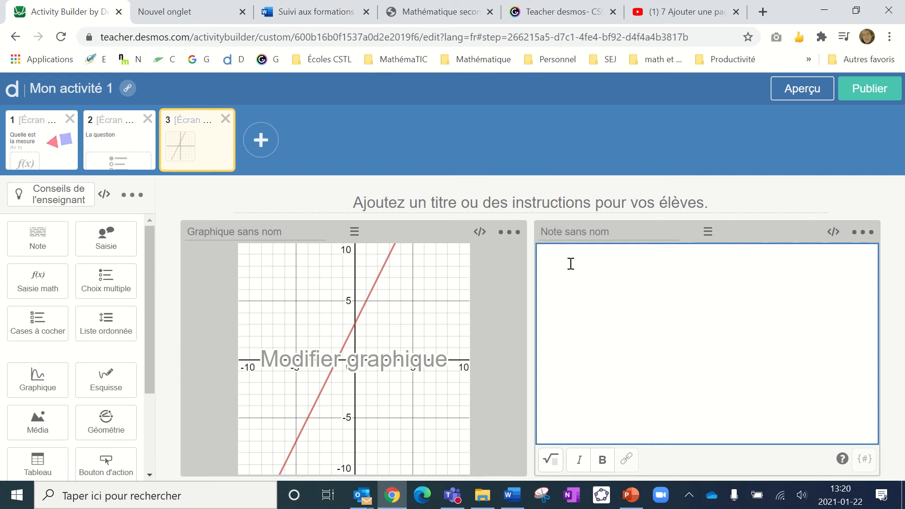
{"action": "type", "text": "Quel est l'équation"}
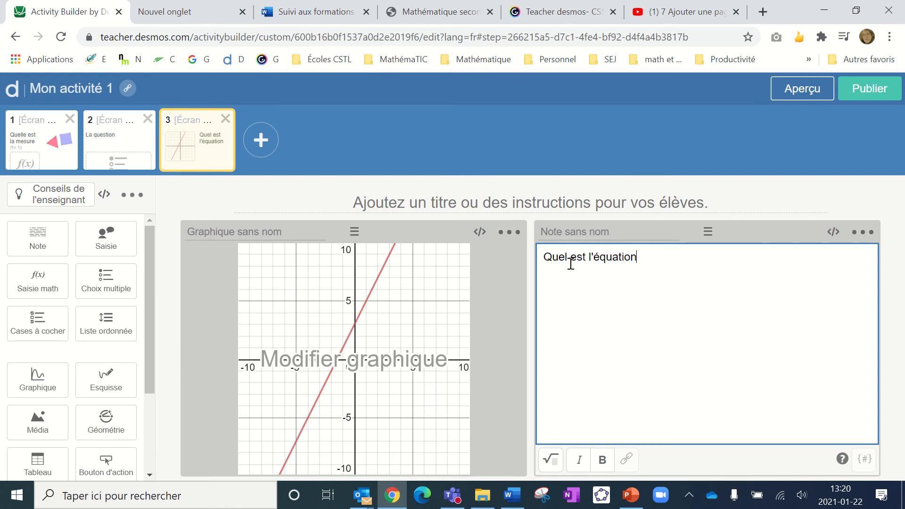
{"action": "type", "text": " de c"}
{"action": "key", "text": "BackSpace"}
{"action": "key", "text": "BackSpace"}
{"action": "key", "text": "BackSpace"}
{"action": "key", "text": "BackSpace"}
{"action": "key", "text": "BackSpace"}
{"action": "key", "text": "BackSpace"}
{"action": "key", "text": "BackSpace"}
{"action": "key", "text": "BackSpace"}
{"action": "key", "text": "BackSpace"}
{"action": "key", "text": "BackSpace"}
{"action": "key", "text": "BackSpace"}
{"action": "key", "text": "BackSpace"}
{"action": "key", "text": "BackSpace"}
{"action": "key", "text": "BackSpace"}
{"action": "type", "text": "a règle d"}
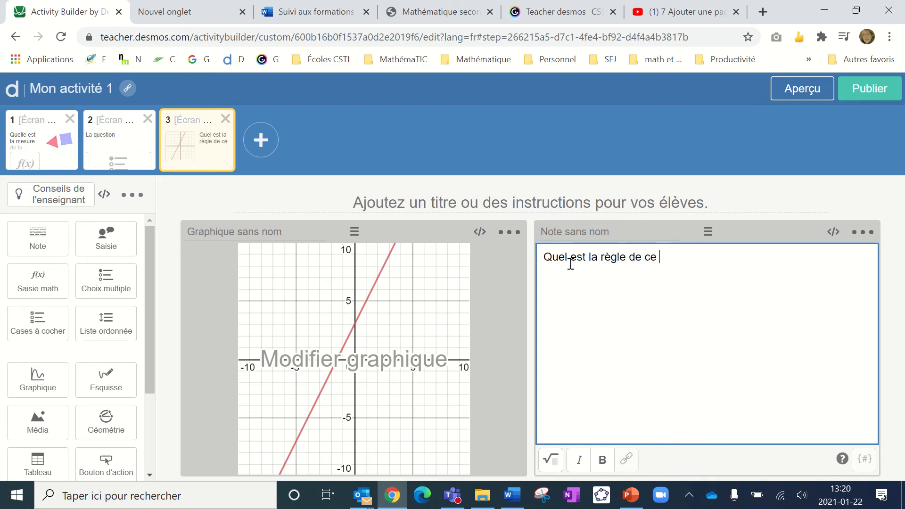
{"action": "type", "text": "e cette fonction"}
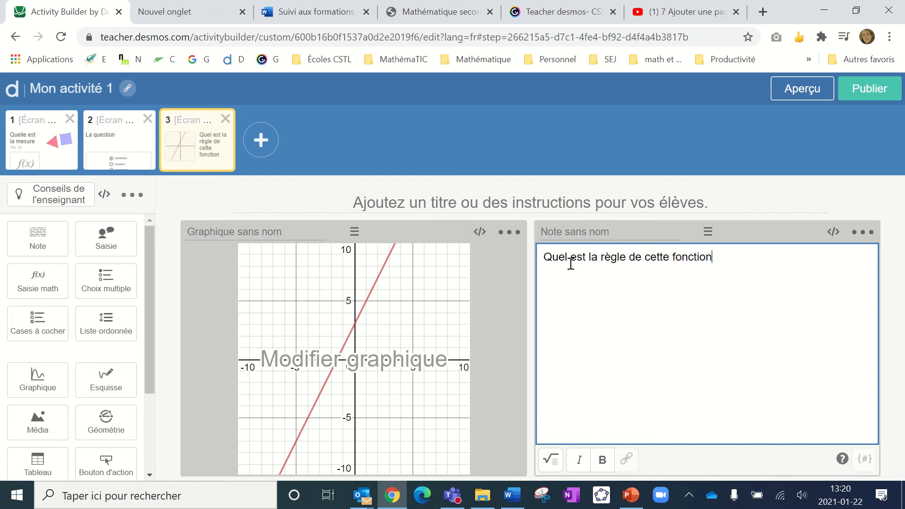
{"action": "type", "text": "le"}
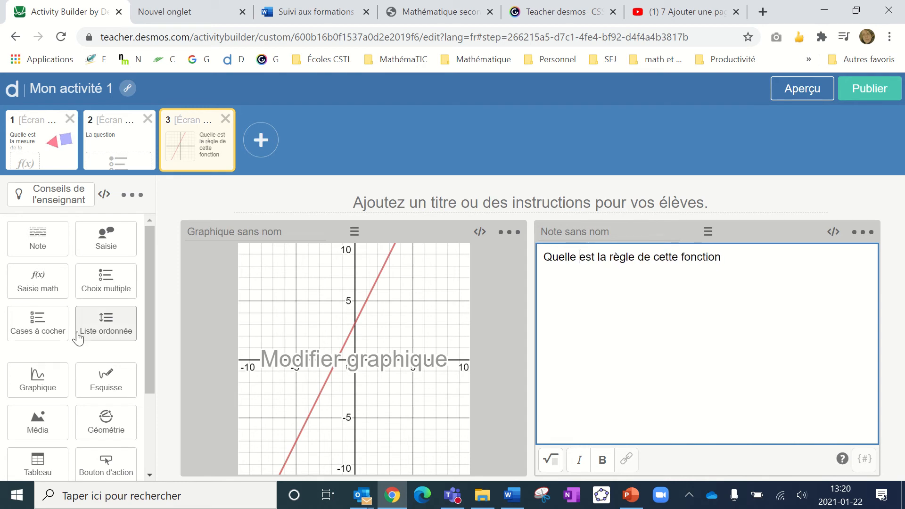
Step: Add a math input below the note on the third screen and check the screen in the student preview
{"action": "left_click", "coordinate": [66, 290]}
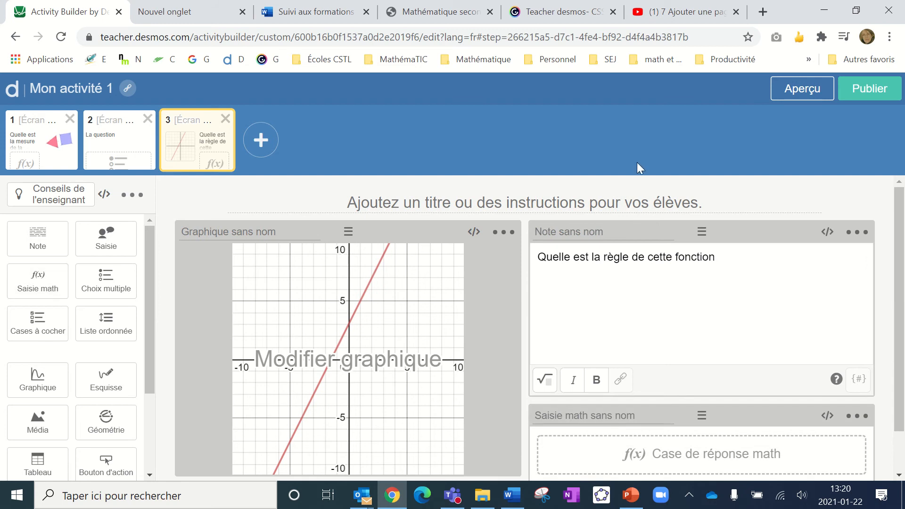
{"action": "left_click", "coordinate": [786, 94]}
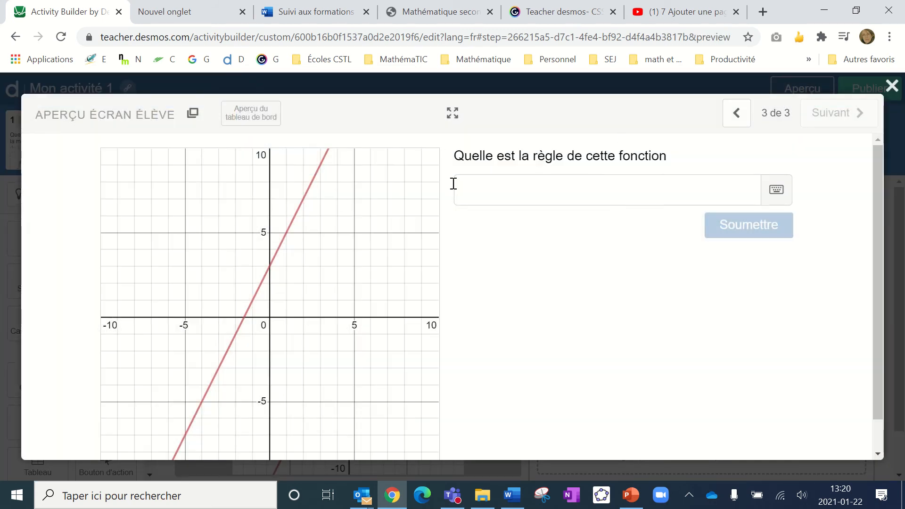
{"action": "left_click", "coordinate": [890, 87]}
Step: Rearrange the third screen so the math input sits above the note, with the graph in a column to their right
{"action": "left_click_drag", "start_coordinate": [705, 228], "coordinate": [361, 223]}
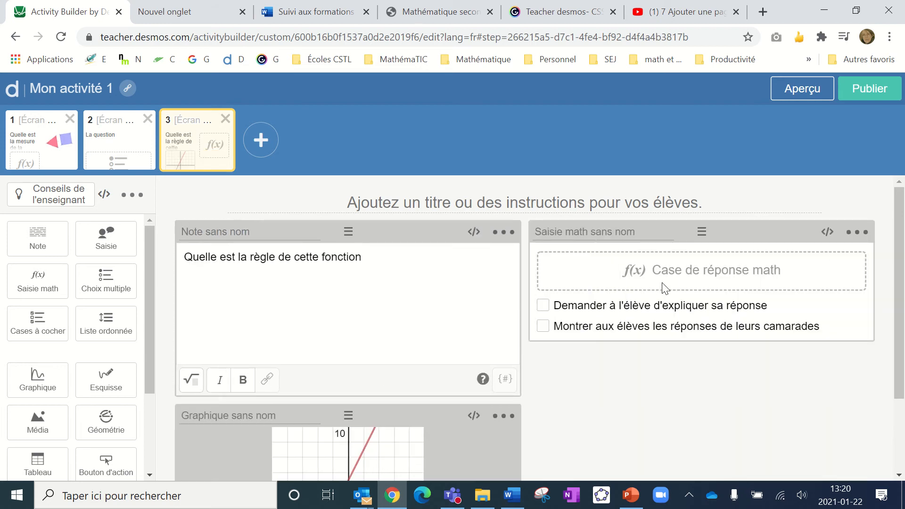
{"action": "left_click_drag", "start_coordinate": [701, 231], "coordinate": [418, 369]}
{"action": "scroll", "coordinate": [410, 358], "scroll_direction": "down", "scroll_amount": 5}
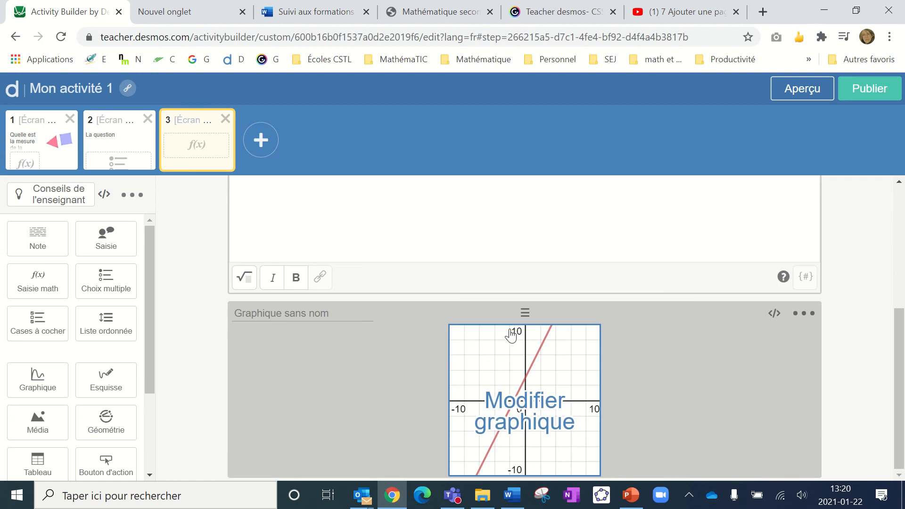
{"action": "left_click_drag", "start_coordinate": [523, 309], "coordinate": [660, 289]}
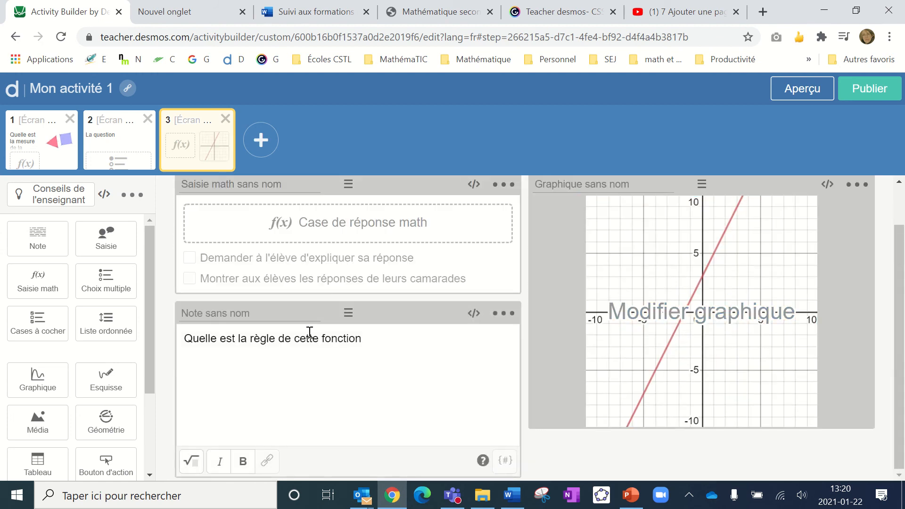
Step: Open the third screen's graph for editing and plot the point (0,3) on the line
{"action": "left_click", "coordinate": [707, 311]}
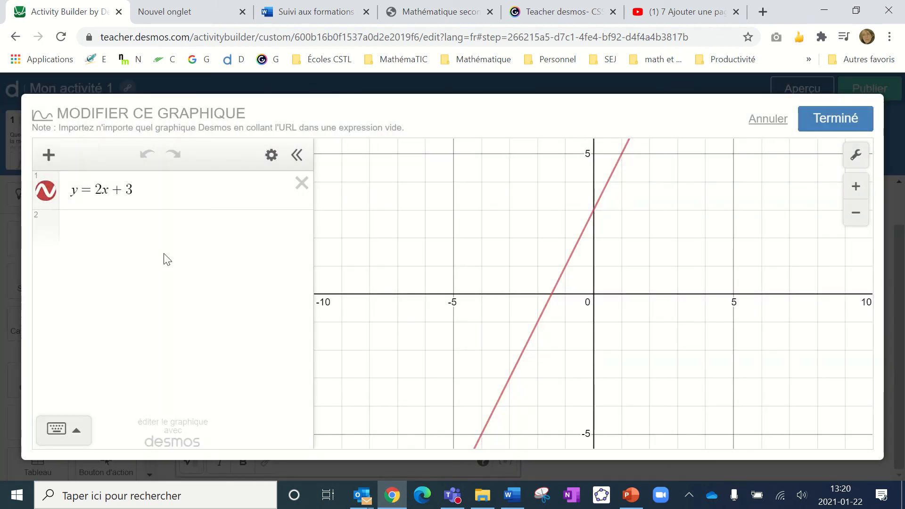
{"action": "left_click", "coordinate": [126, 228]}
{"action": "type", "text": "("}
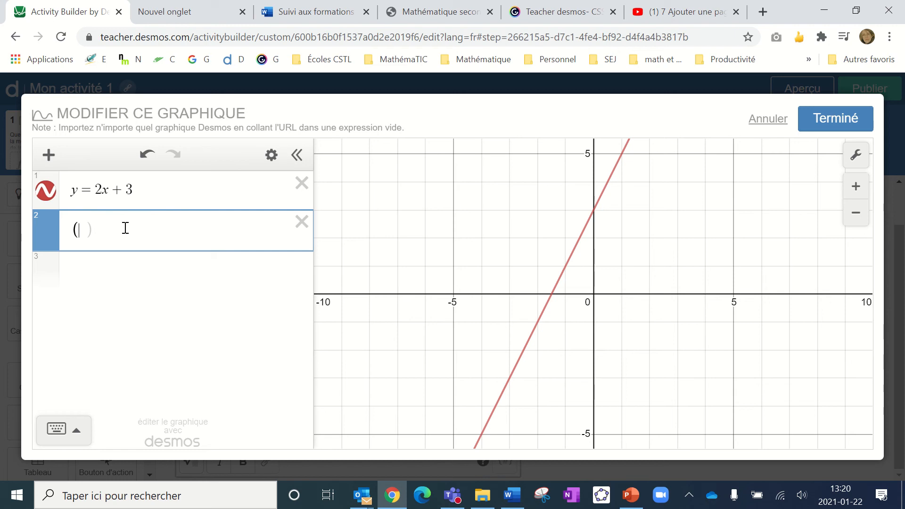
{"action": "type", "text": "0,3)"}
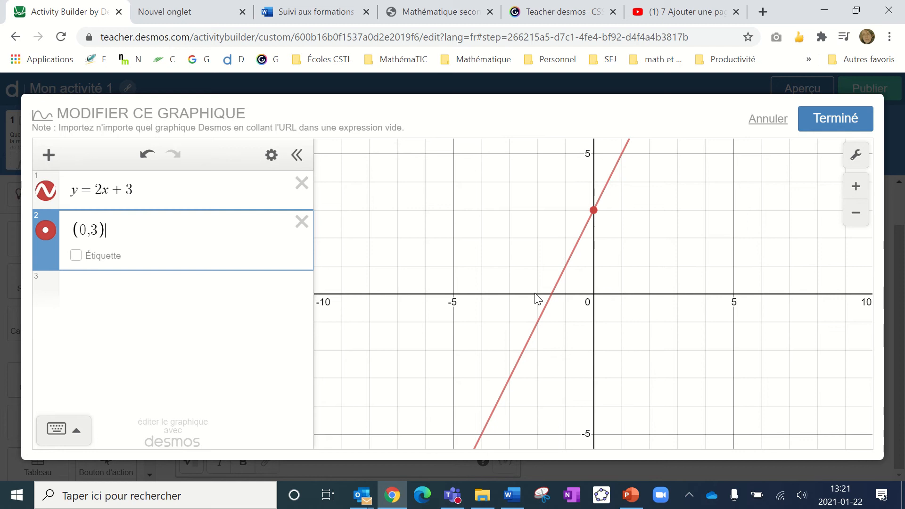
Step: Plot a second point at (-2,-1) on the graph and color it red
{"action": "left_click", "coordinate": [114, 296]}
{"action": "type", "text": "(-"}
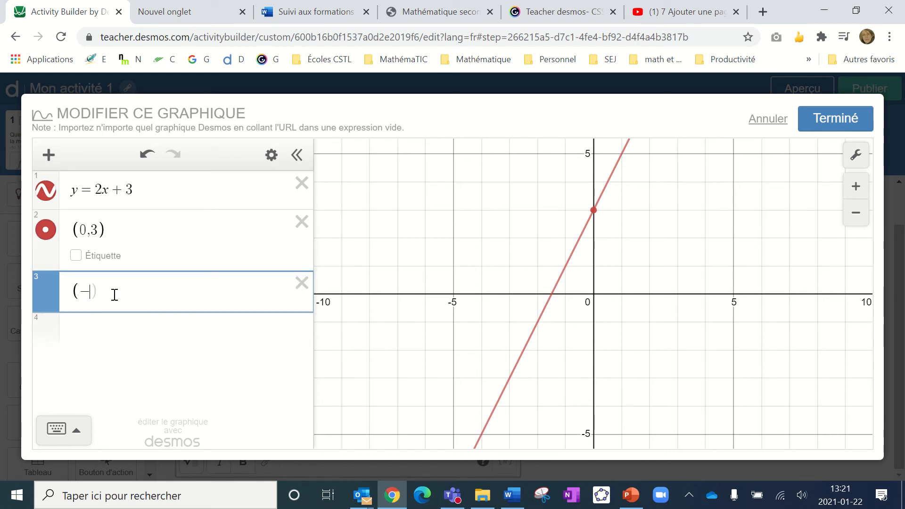
{"action": "type", "text": "2-1"}
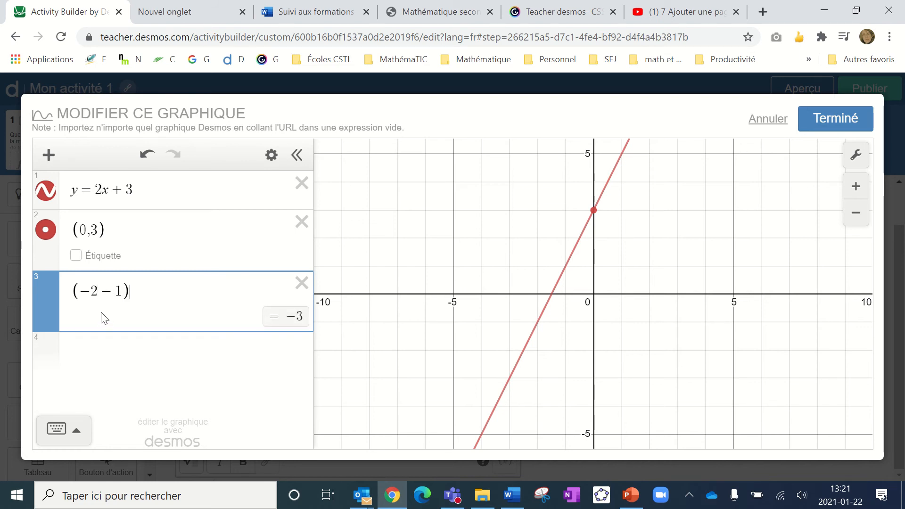
{"action": "left_click", "coordinate": [99, 293]}
{"action": "type", "text": ","}
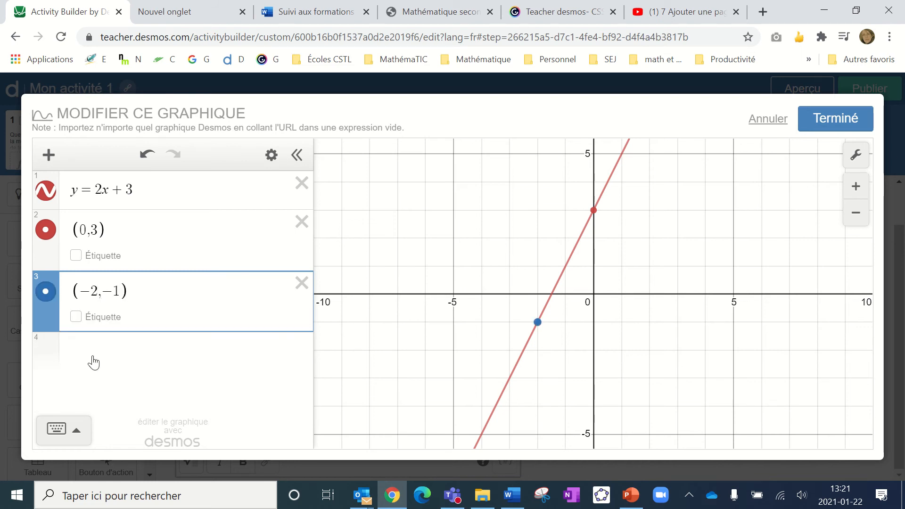
{"action": "left_click", "coordinate": [45, 292]}
{"action": "left_click", "coordinate": [80, 364]}
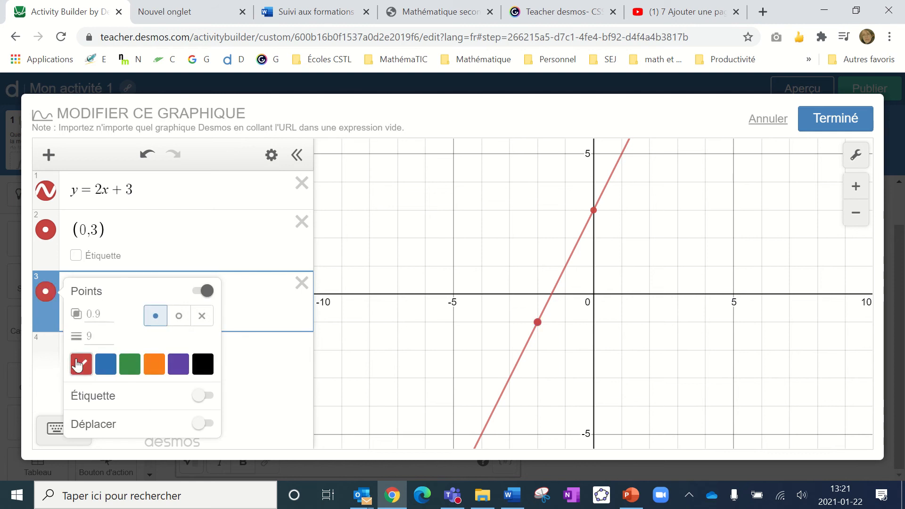
Step: Set the size of both plotted points, (0,3) and (-2,-1), to 11
{"action": "left_click", "coordinate": [126, 231]}
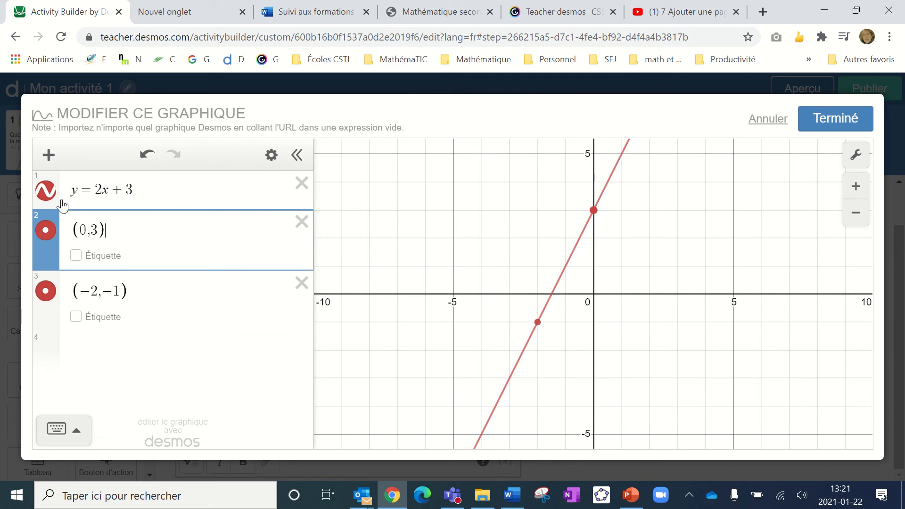
{"action": "left_click", "coordinate": [45, 240]}
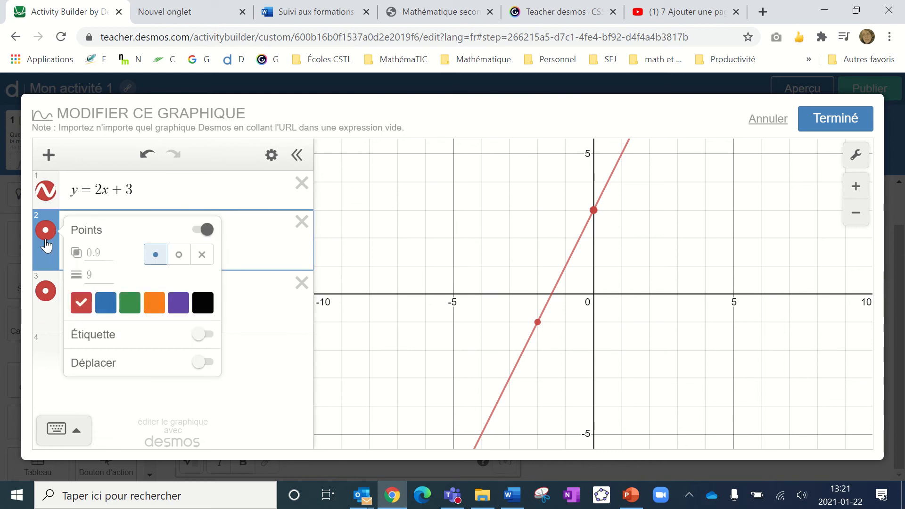
{"action": "left_click", "coordinate": [94, 276]}
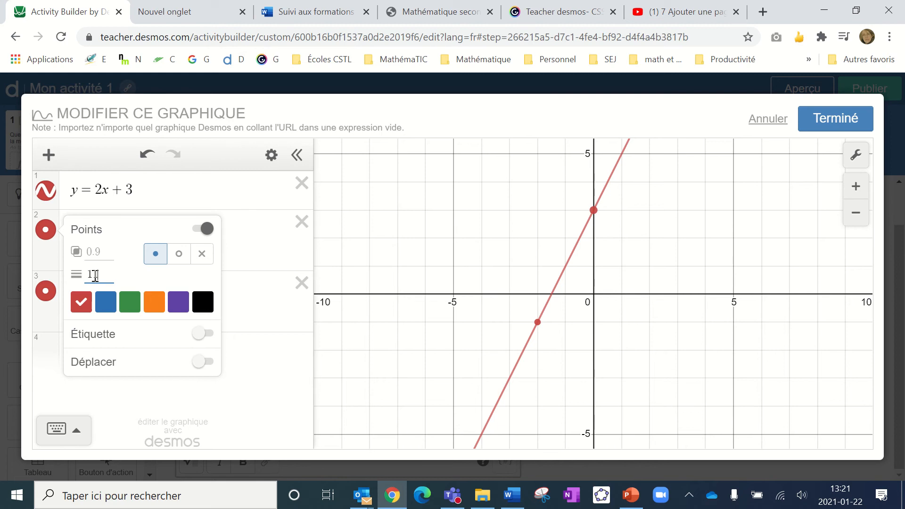
{"action": "left_click", "coordinate": [243, 238]}
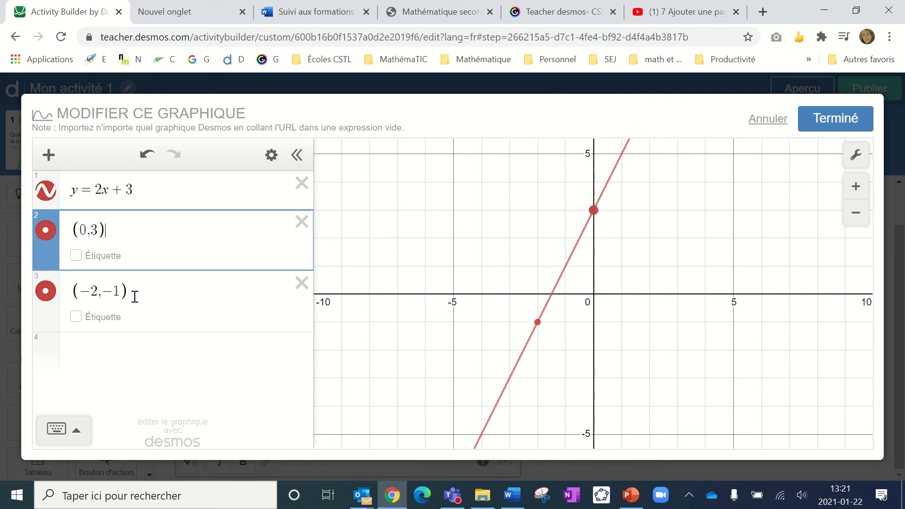
{"action": "left_click", "coordinate": [45, 302]}
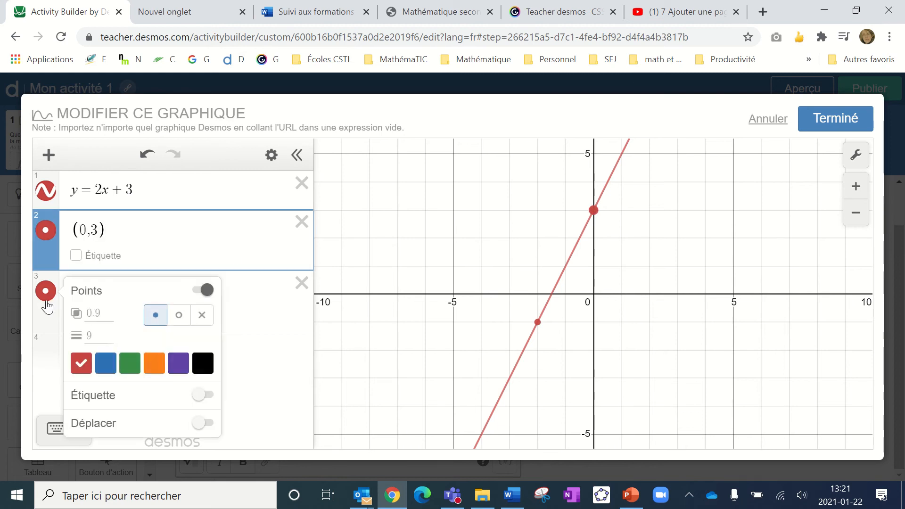
{"action": "left_click", "coordinate": [93, 332]}
{"action": "type", "text": "1"}
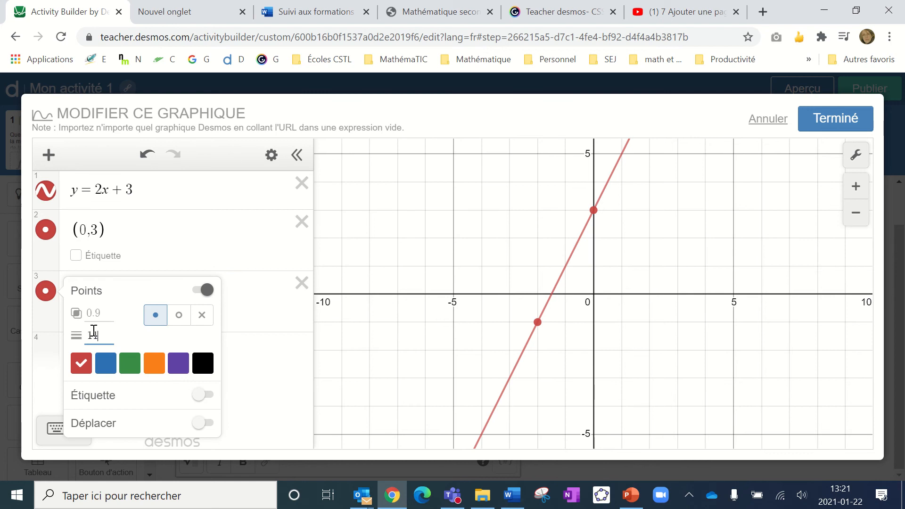
{"action": "type", "text": "1"}
{"action": "left_click", "coordinate": [204, 222]}
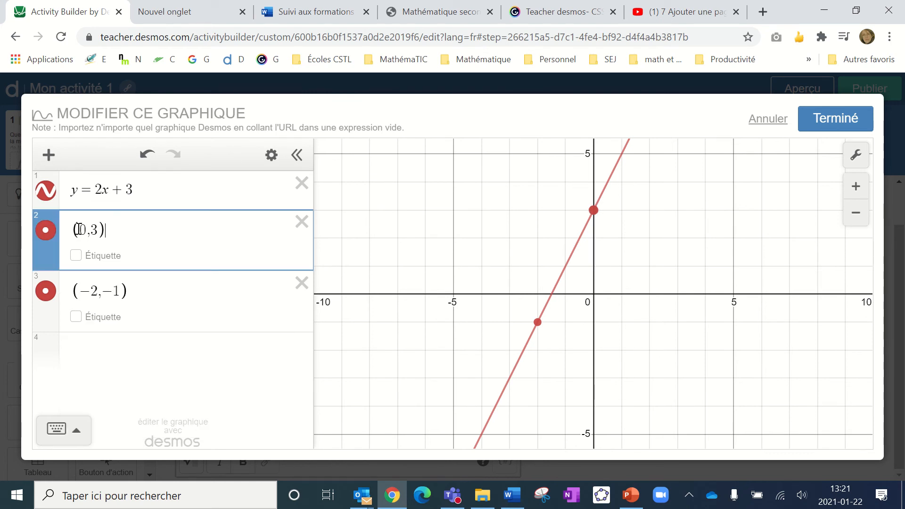
Step: Show coordinate labels on both points, then save the graph and check it in the student preview
{"action": "left_click", "coordinate": [75, 255]}
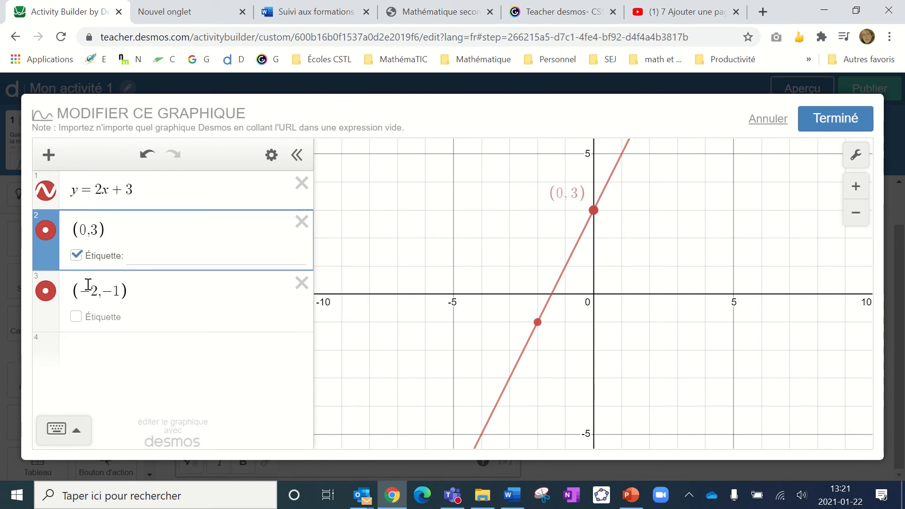
{"action": "left_click", "coordinate": [77, 317]}
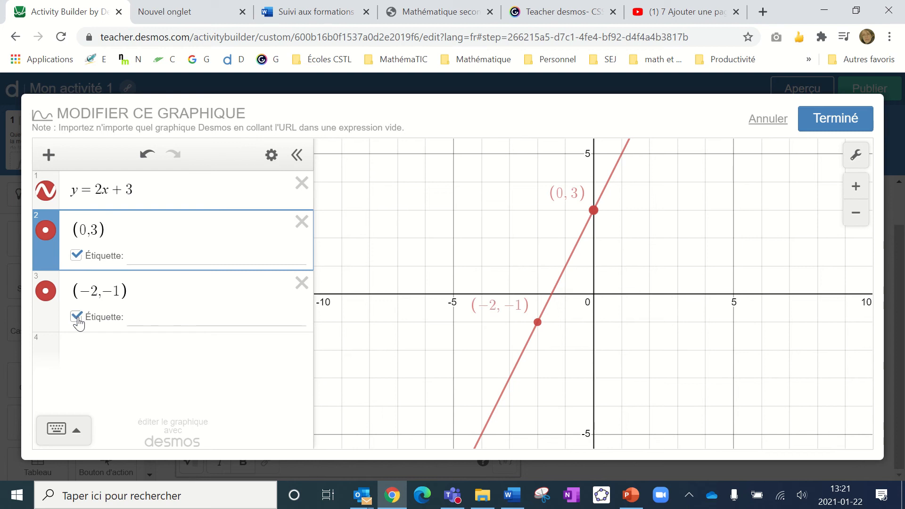
{"action": "left_click", "coordinate": [847, 119]}
{"action": "left_click", "coordinate": [802, 91]}
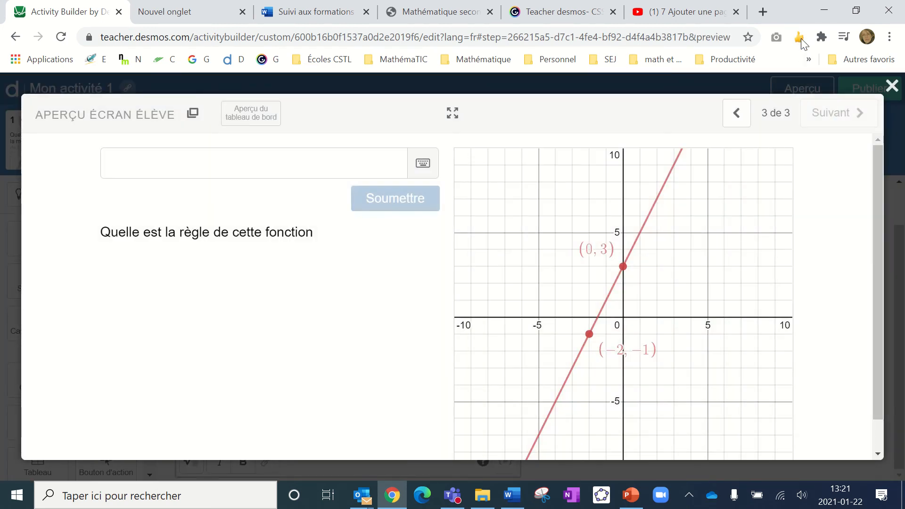
{"action": "left_click", "coordinate": [891, 85]}
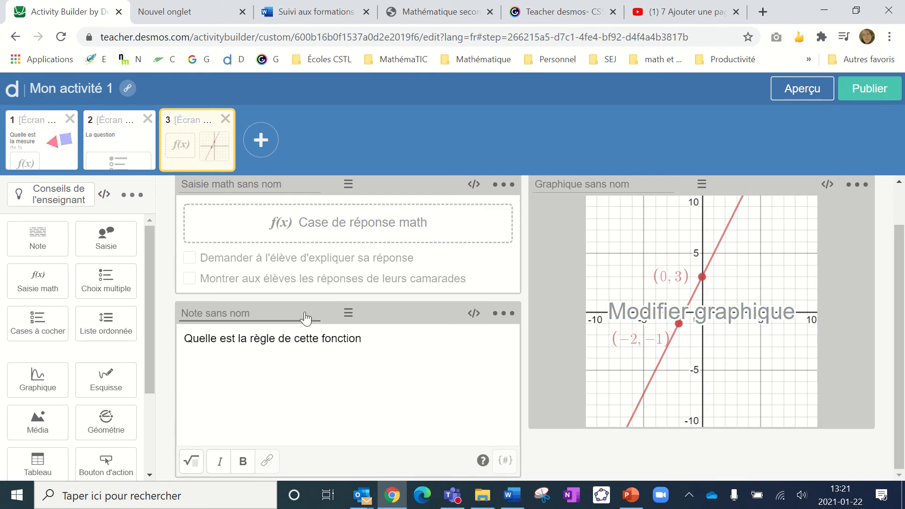
Step: Reopen the third screen's graph and position both points' coordinate labels to the left of their points
{"action": "left_click", "coordinate": [702, 311]}
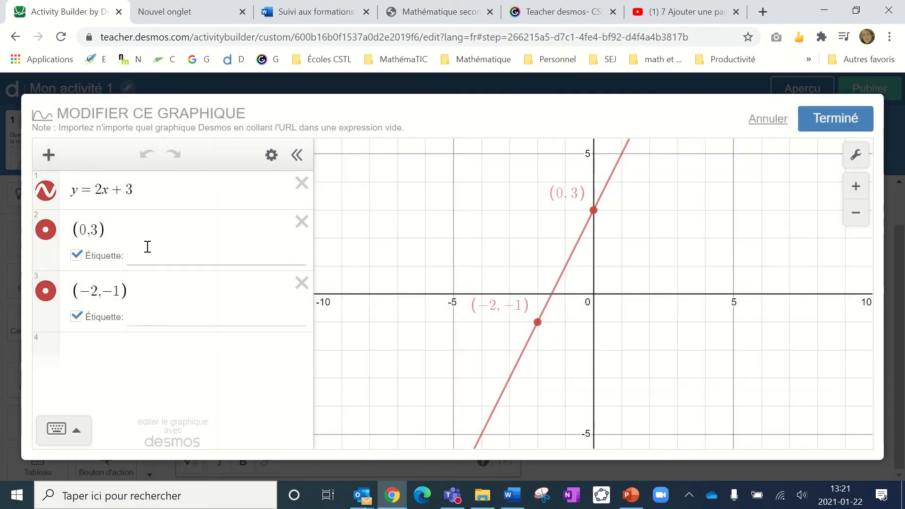
{"action": "left_click", "coordinate": [54, 243]}
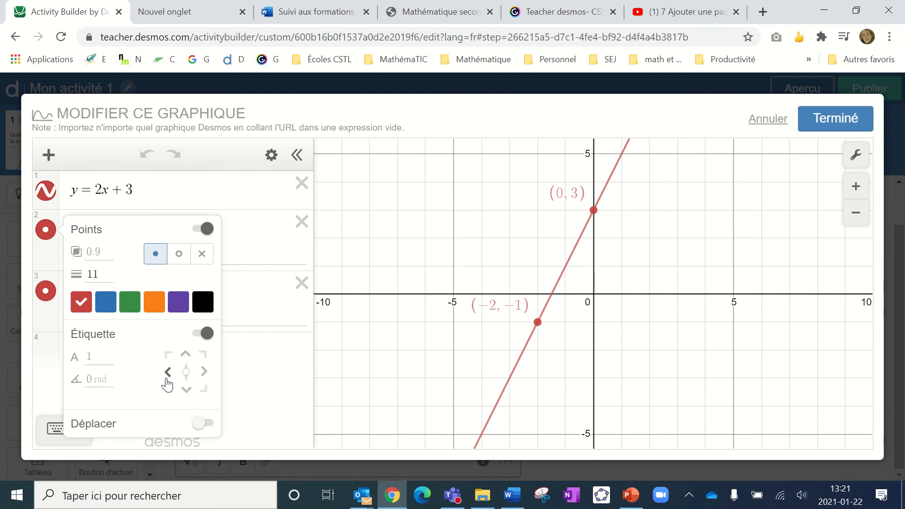
{"action": "left_click", "coordinate": [168, 372]}
{"action": "left_click", "coordinate": [240, 252]}
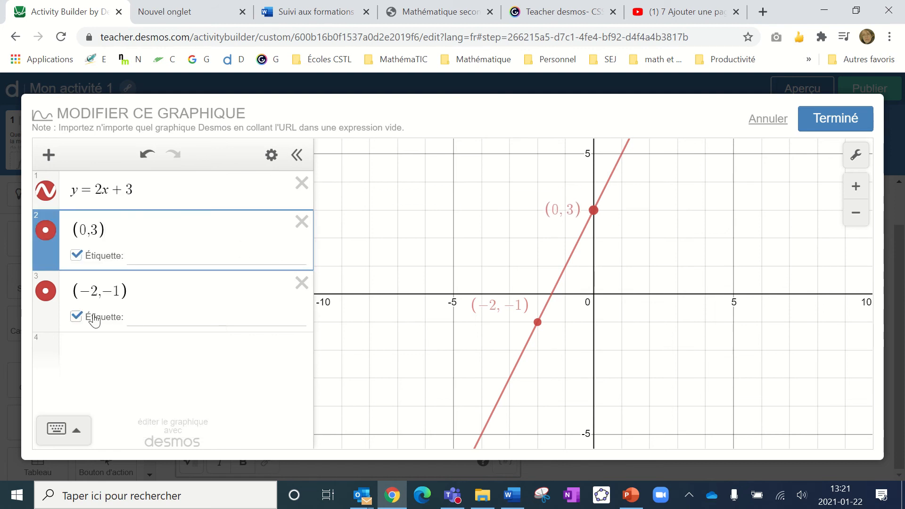
{"action": "left_click", "coordinate": [45, 290]}
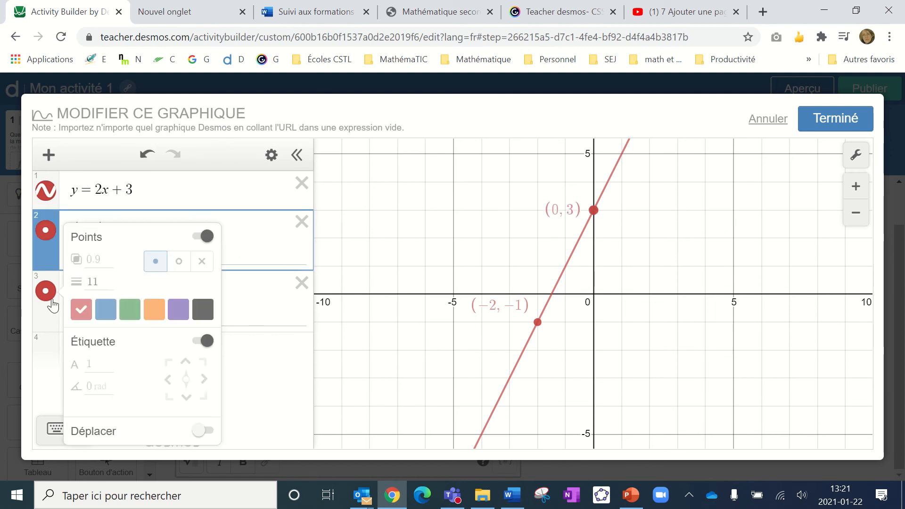
{"action": "left_click", "coordinate": [168, 381]}
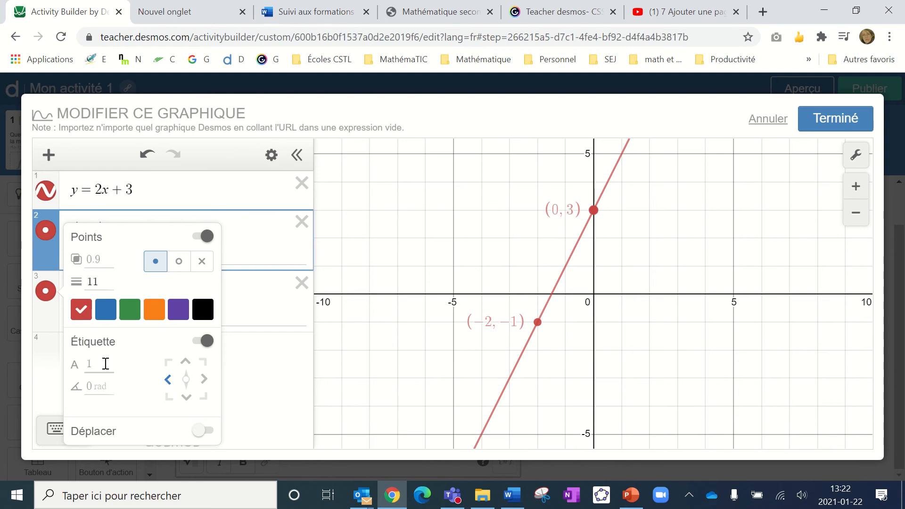
Step: Set the label size of both points to 2 and check the saved graph in the student preview
{"action": "left_click", "coordinate": [97, 364]}
{"action": "type", "text": "2"}
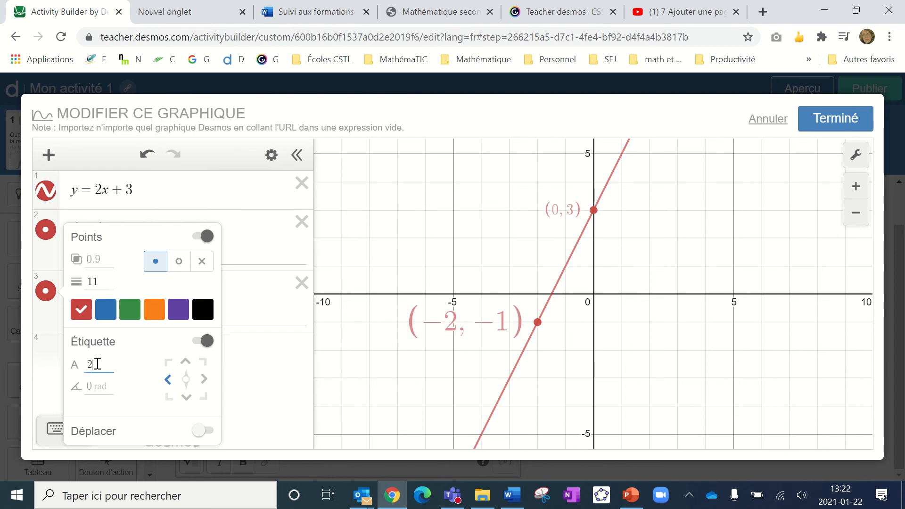
{"action": "left_click", "coordinate": [162, 185]}
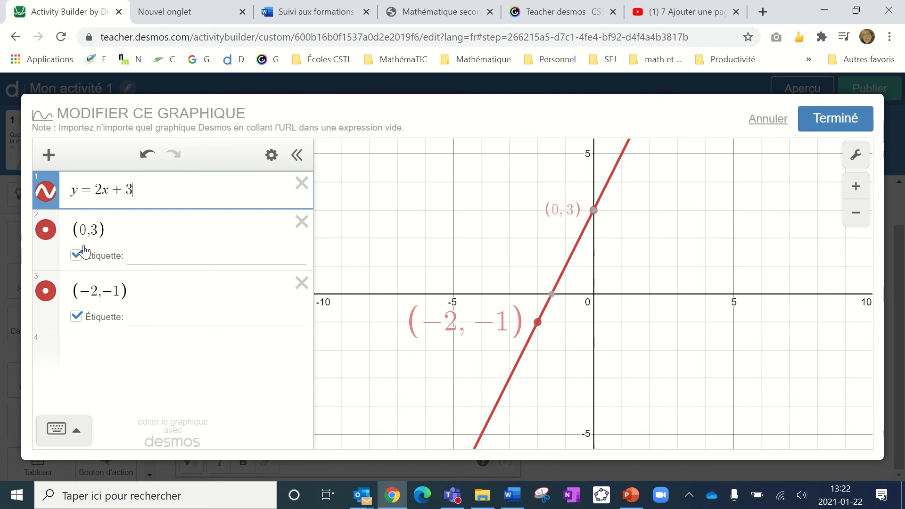
{"action": "left_click", "coordinate": [50, 241]}
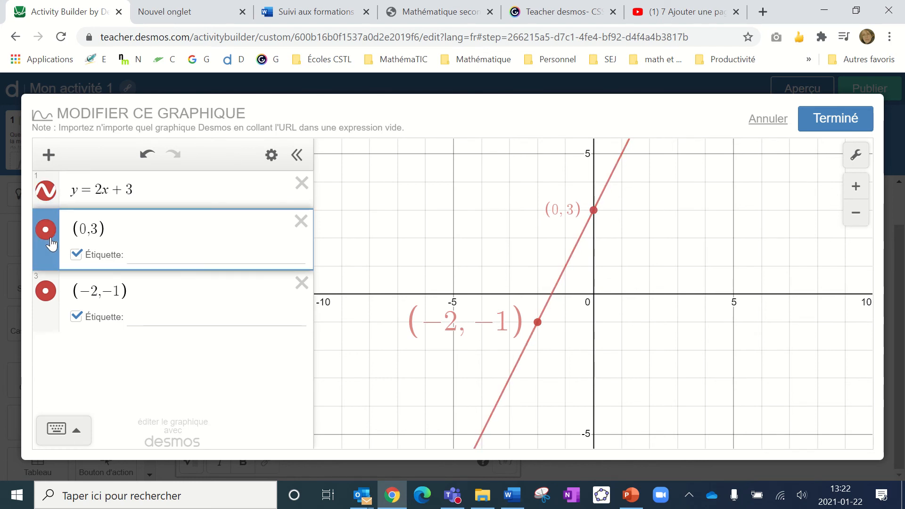
{"action": "left_click", "coordinate": [94, 362]}
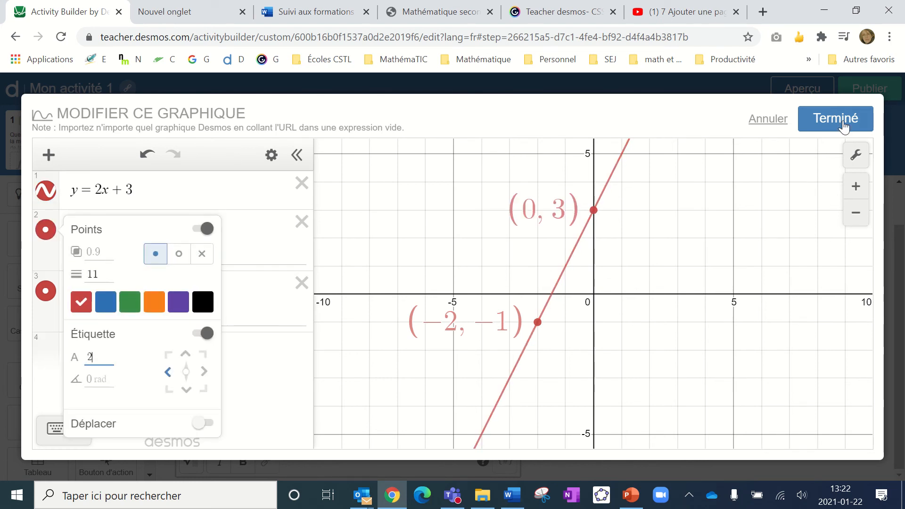
{"action": "left_click", "coordinate": [830, 120]}
{"action": "left_click", "coordinate": [800, 94]}
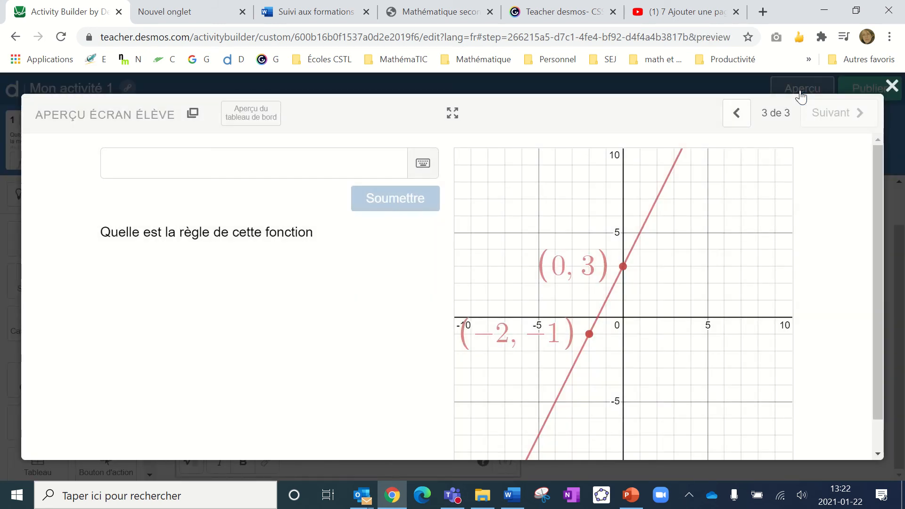
{"action": "left_click", "coordinate": [889, 87]}
Step: Move the question note above the math input and check the new layout in the student preview
{"action": "left_click_drag", "start_coordinate": [348, 308], "coordinate": [332, 239]}
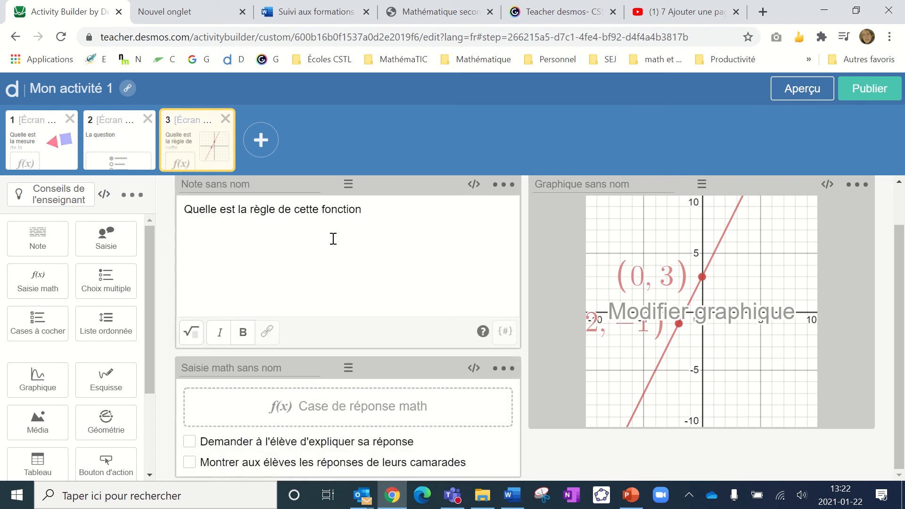
{"action": "left_click", "coordinate": [782, 94]}
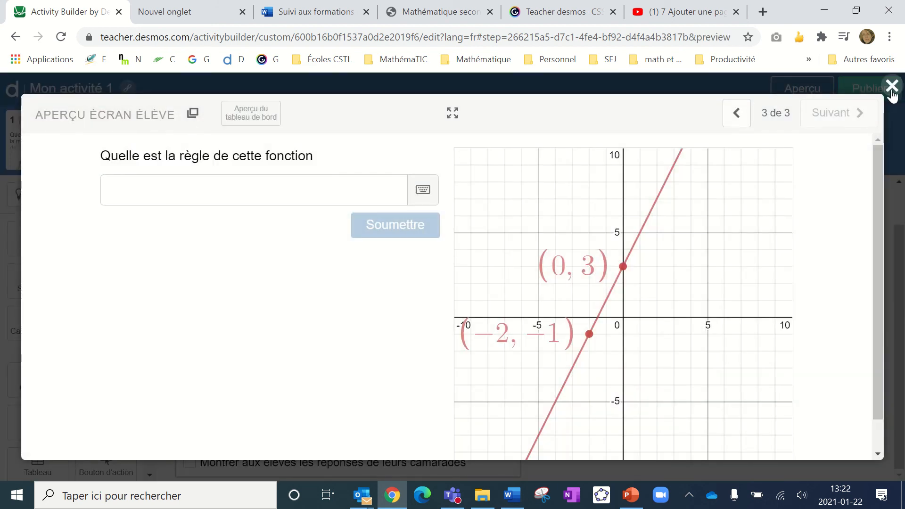
{"action": "left_click", "coordinate": [889, 87]}
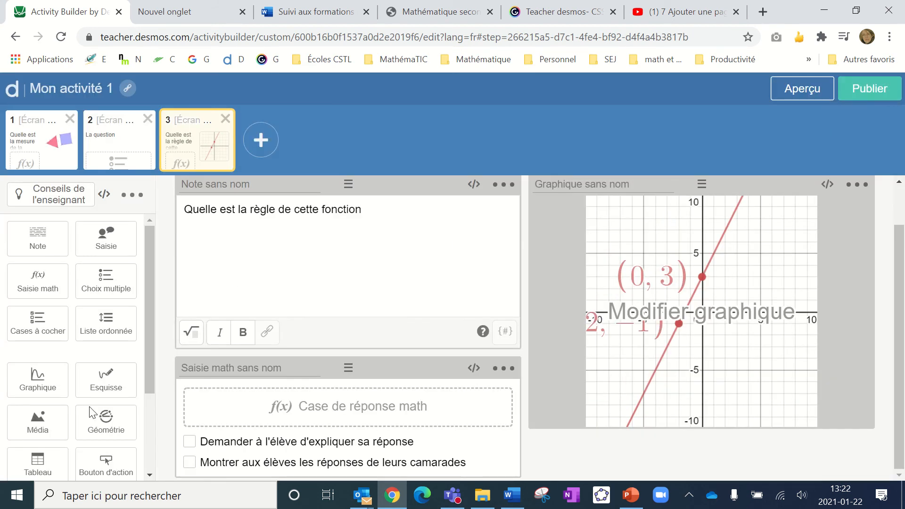
Step: Add a table to the third screen and prefix the question in the note with "A)"
{"action": "left_click", "coordinate": [38, 468]}
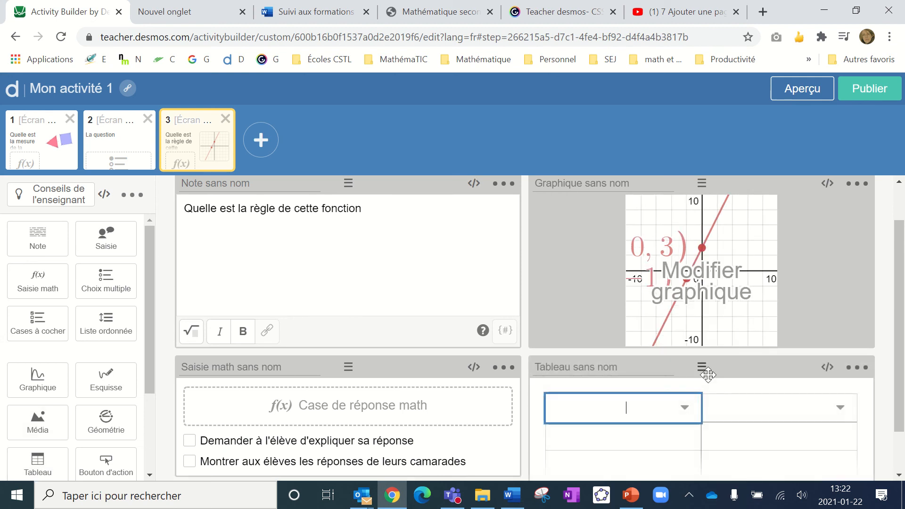
{"action": "left_click", "coordinate": [376, 213]}
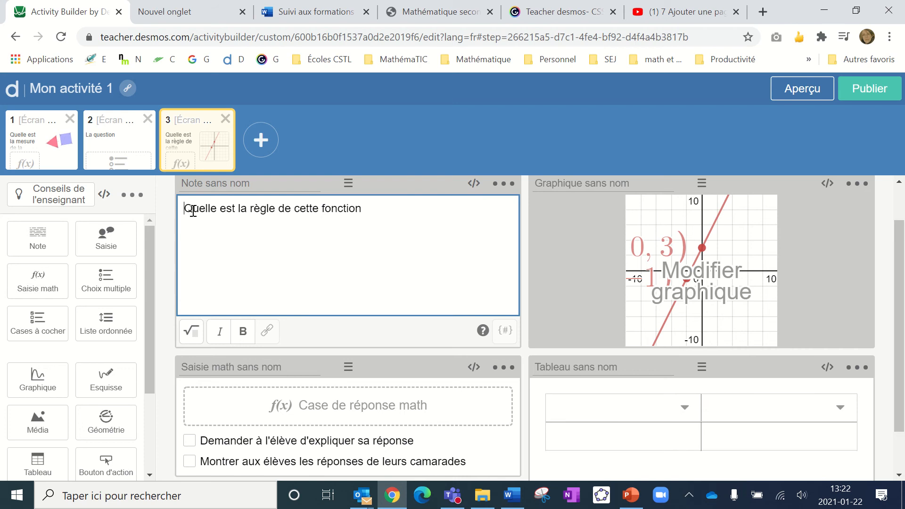
{"action": "type", "text": "A)"}
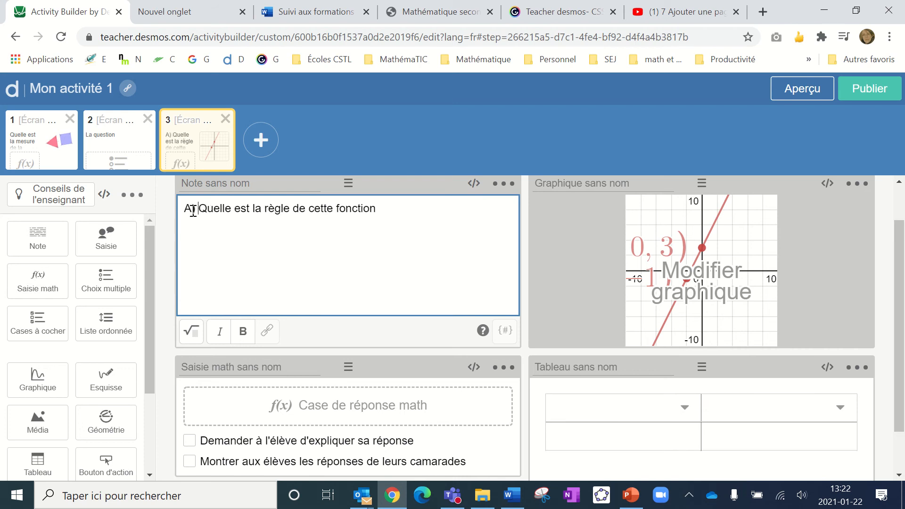
Step: Add a second note beneath the math input, reading "B) Complète la table de valeurs"
{"action": "scroll", "coordinate": [607, 330], "scroll_direction": "down", "scroll_amount": 1}
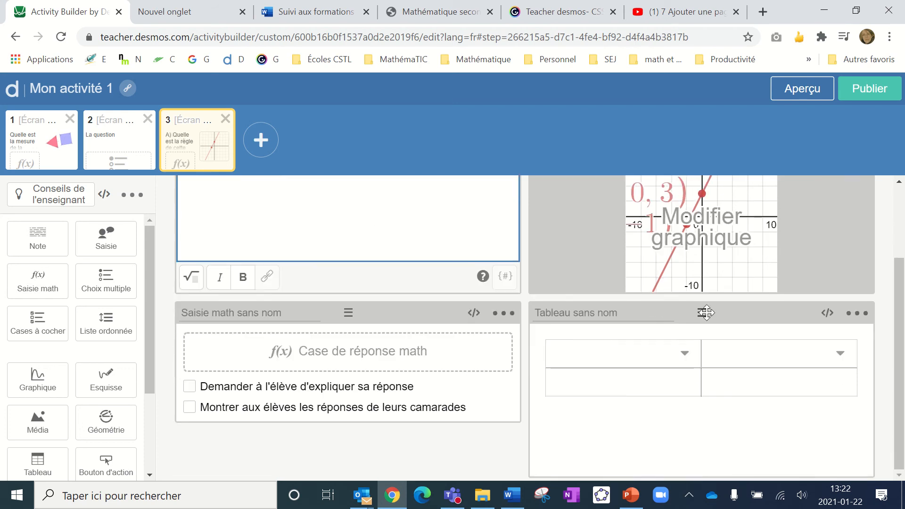
{"action": "left_click", "coordinate": [44, 244]}
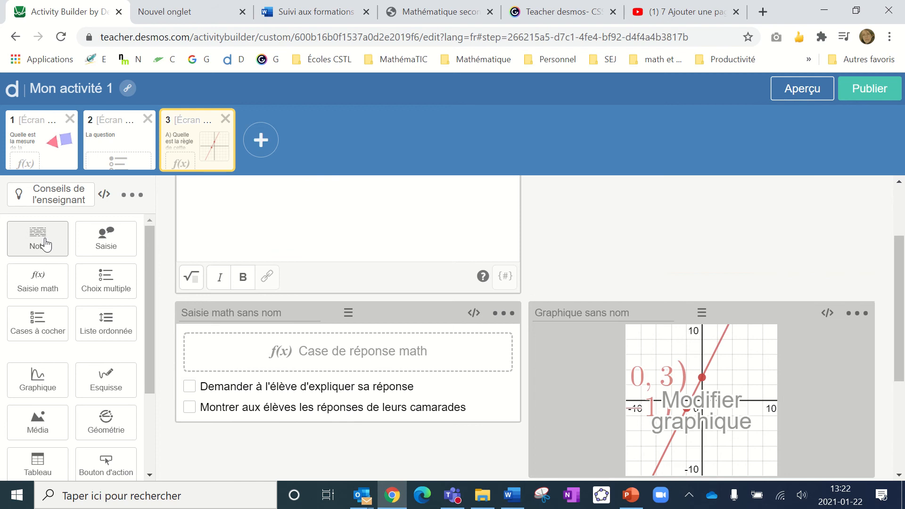
{"action": "scroll", "coordinate": [695, 249], "scroll_direction": "up", "scroll_amount": 2}
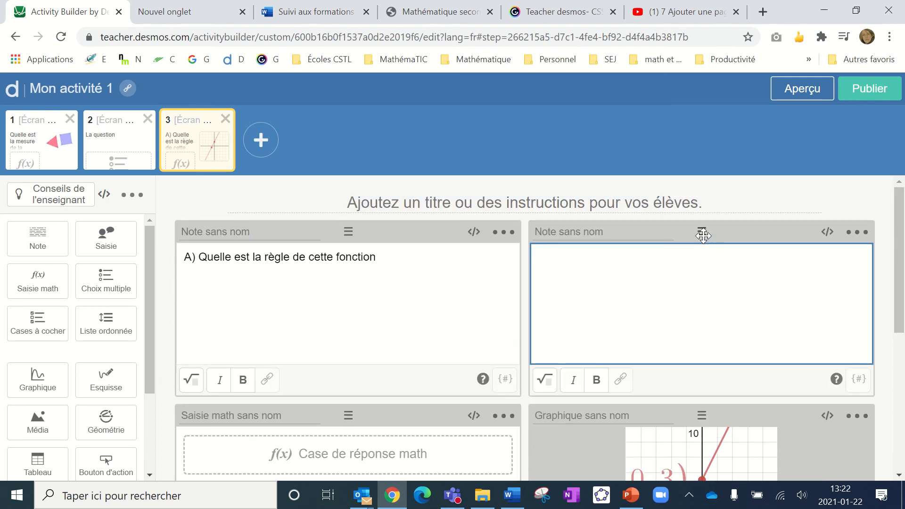
{"action": "left_click_drag", "start_coordinate": [701, 232], "coordinate": [354, 326]}
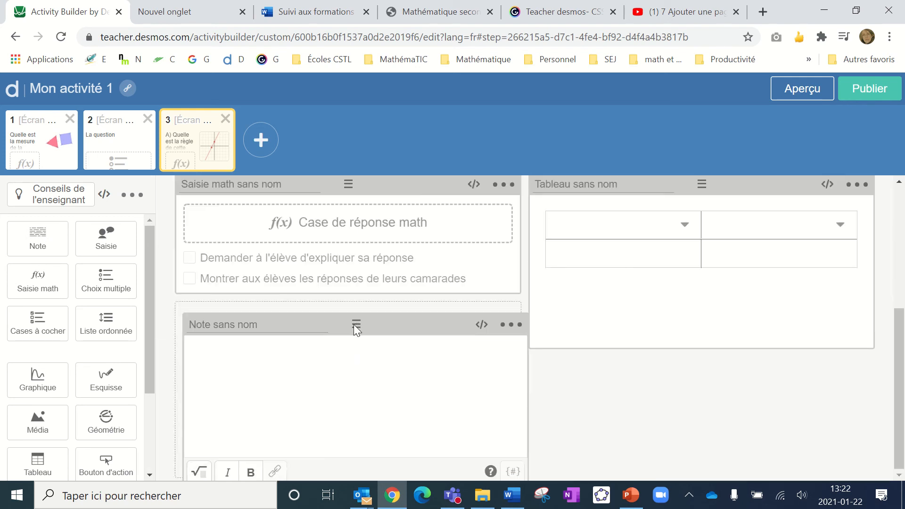
{"action": "left_click", "coordinate": [279, 341]}
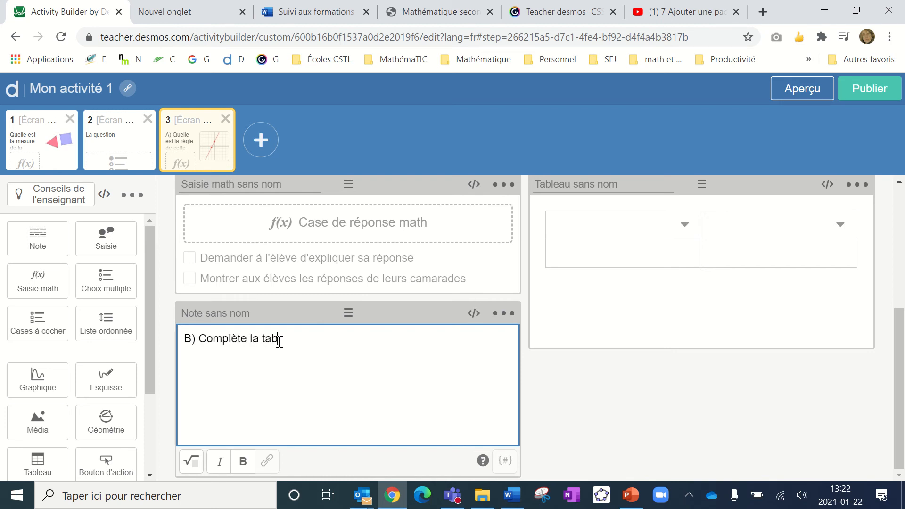
{"action": "type", "text": "B) Complète la table de valeurs"}
Step: Head the table's two columns x and y and add a second blank row
{"action": "scroll", "coordinate": [414, 389], "scroll_direction": "up", "scroll_amount": 4}
{"action": "scroll", "coordinate": [424, 385], "scroll_direction": "down", "scroll_amount": 3}
{"action": "left_click", "coordinate": [605, 246]}
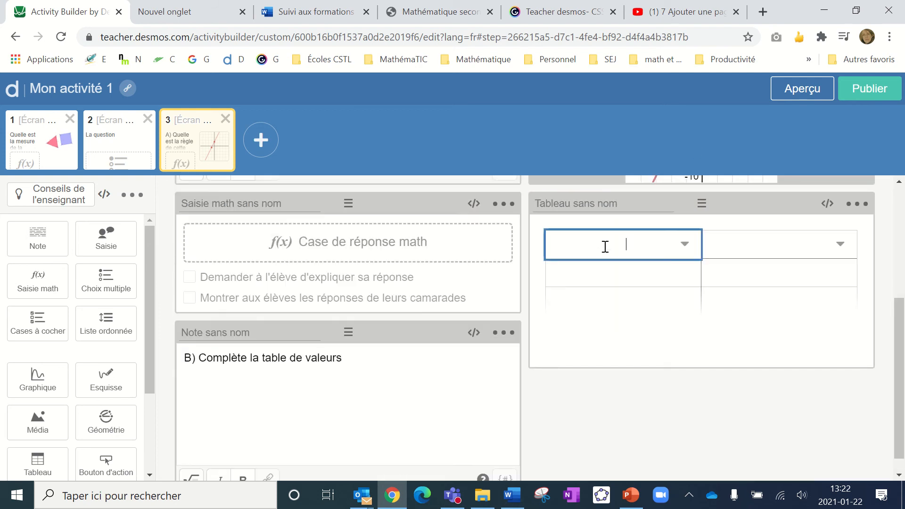
{"action": "left_click", "coordinate": [788, 243]}
{"action": "type", "text": "y"}
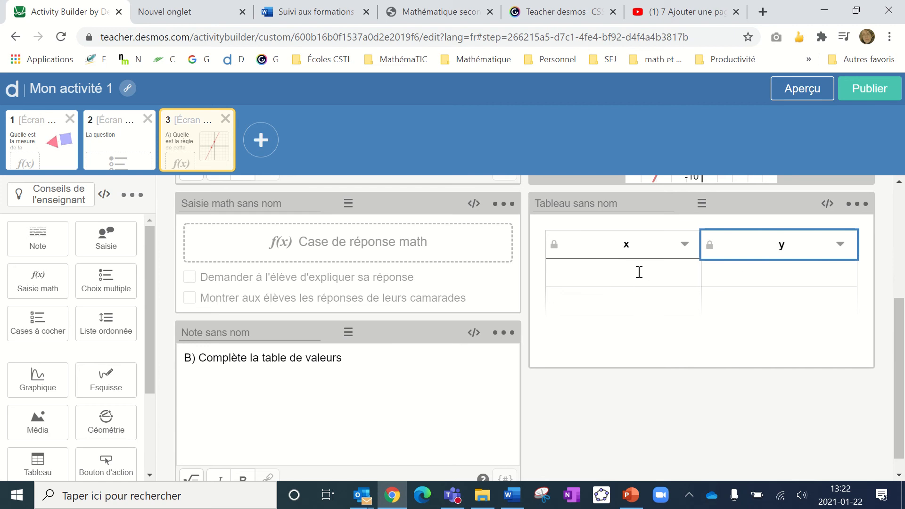
{"action": "left_click", "coordinate": [777, 301]}
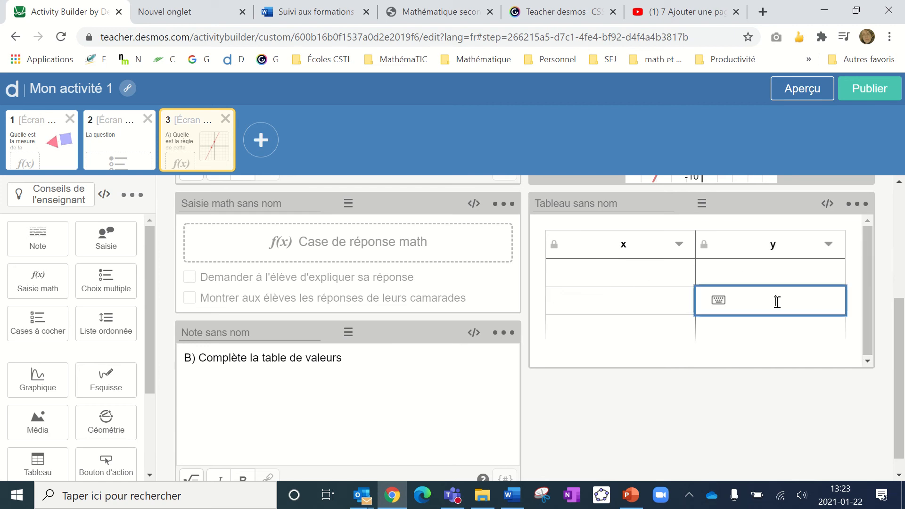
Step: Extend the table to four blank rows and check the third screen in the student preview
{"action": "left_click", "coordinate": [770, 329]}
{"action": "left_click", "coordinate": [778, 358]}
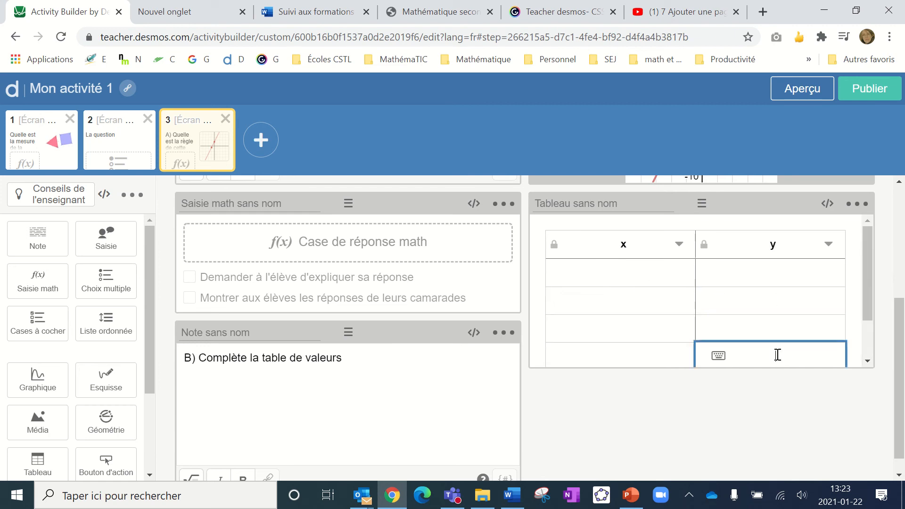
{"action": "left_click", "coordinate": [801, 92]}
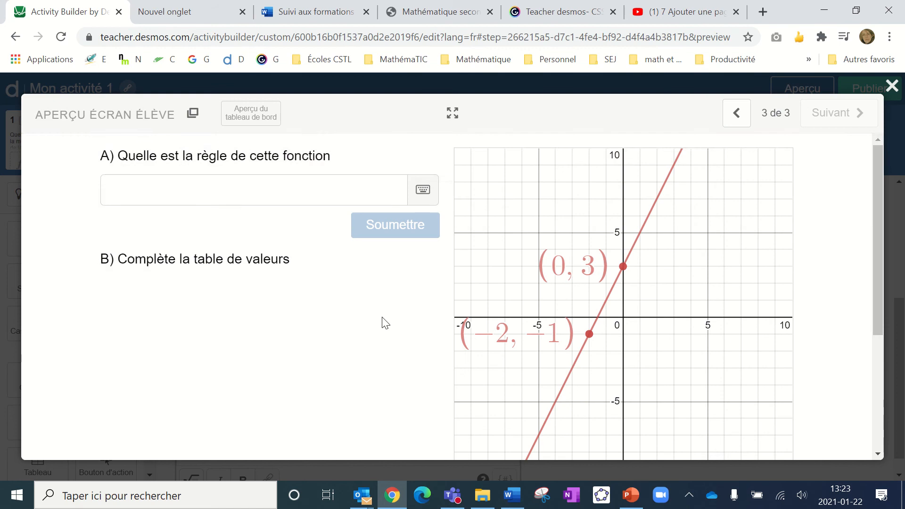
{"action": "scroll", "coordinate": [366, 325], "scroll_direction": "down", "scroll_amount": 3}
{"action": "scroll", "coordinate": [366, 316], "scroll_direction": "up", "scroll_amount": 3}
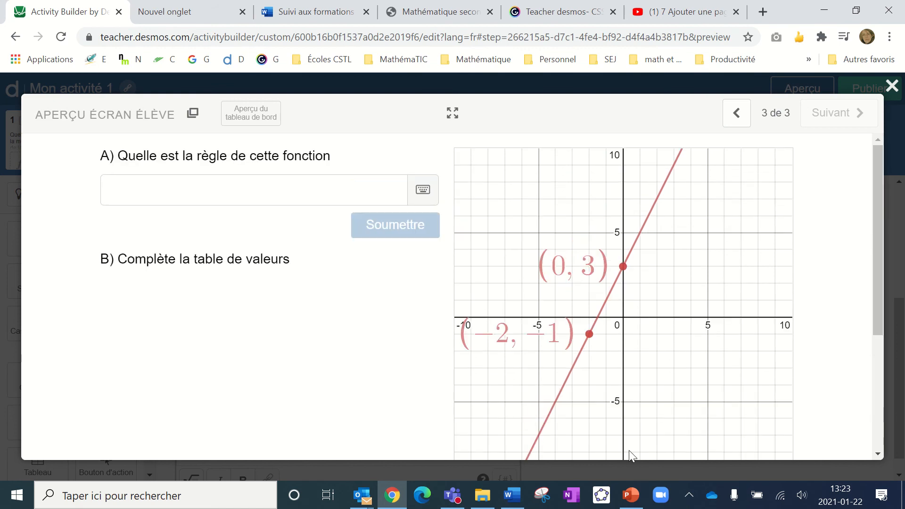
{"action": "left_click", "coordinate": [892, 88]}
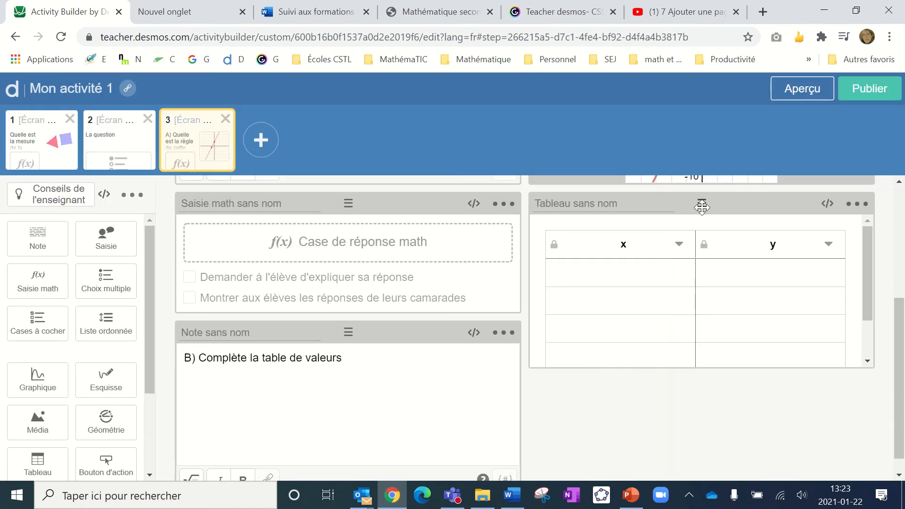
Step: Move the table beneath the note "B) Complète la table de valeurs" and check the layout in the student preview
{"action": "left_click_drag", "start_coordinate": [699, 203], "coordinate": [341, 323]}
{"action": "left_click", "coordinate": [783, 89]}
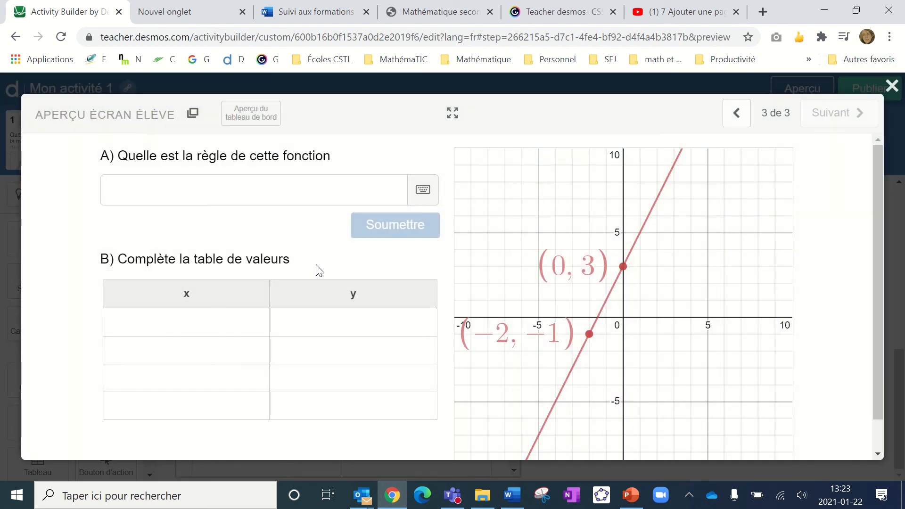
{"action": "left_click", "coordinate": [173, 191]}
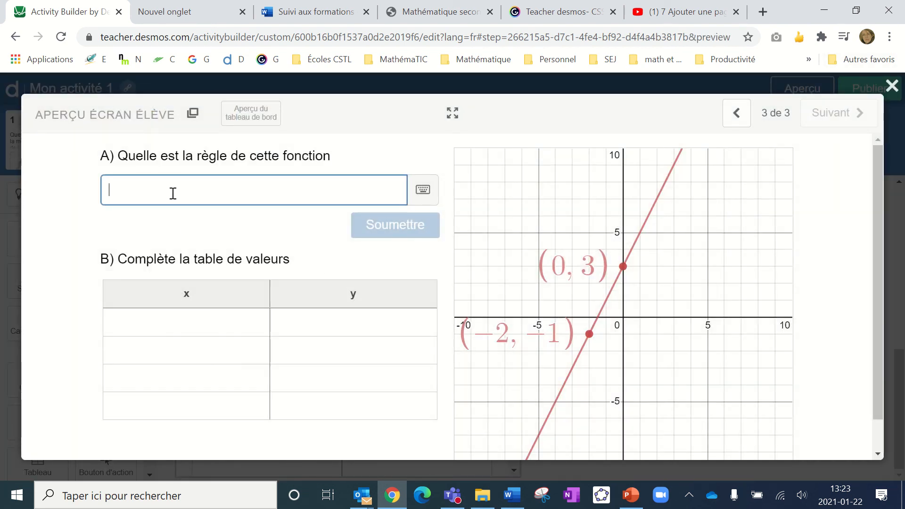
{"action": "left_click", "coordinate": [891, 85]}
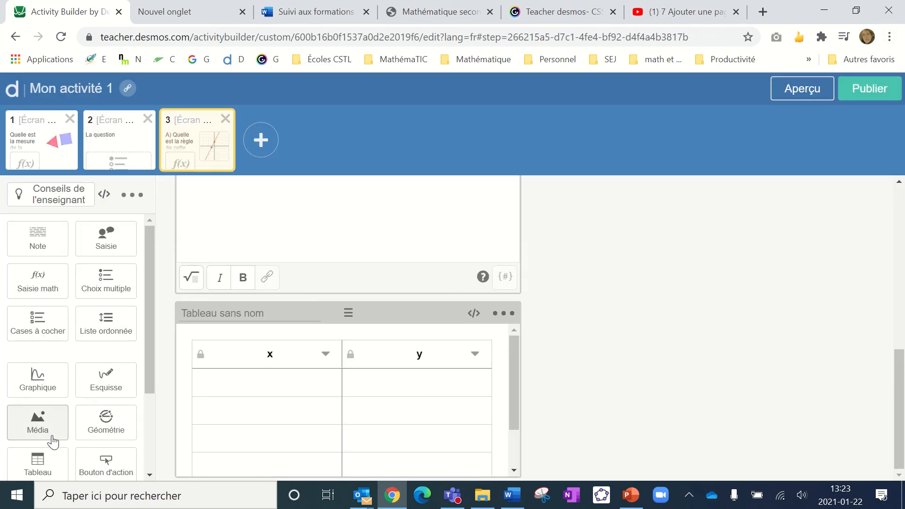
Step: Add a fourth screen containing a note that reads "Trace la hauteur du triangle sur l'image"
{"action": "scroll", "coordinate": [49, 432], "scroll_direction": "down", "scroll_amount": 3}
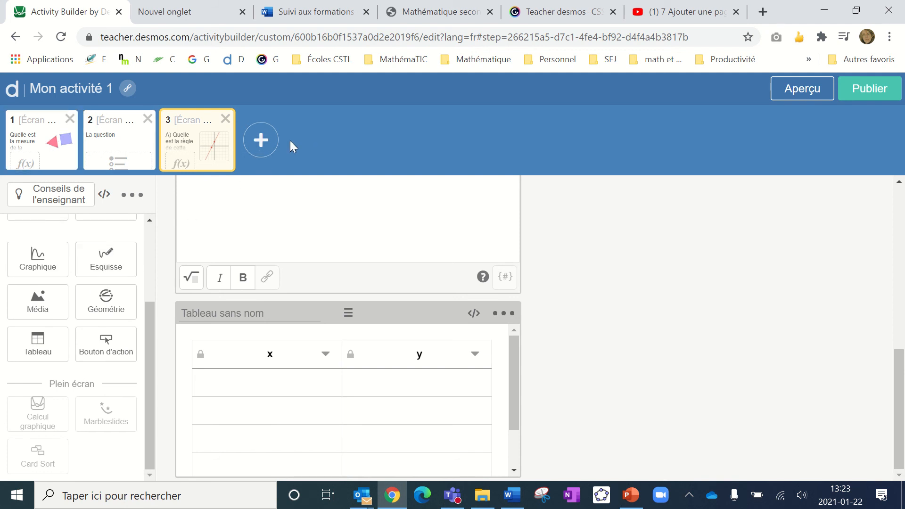
{"action": "left_click", "coordinate": [268, 151]}
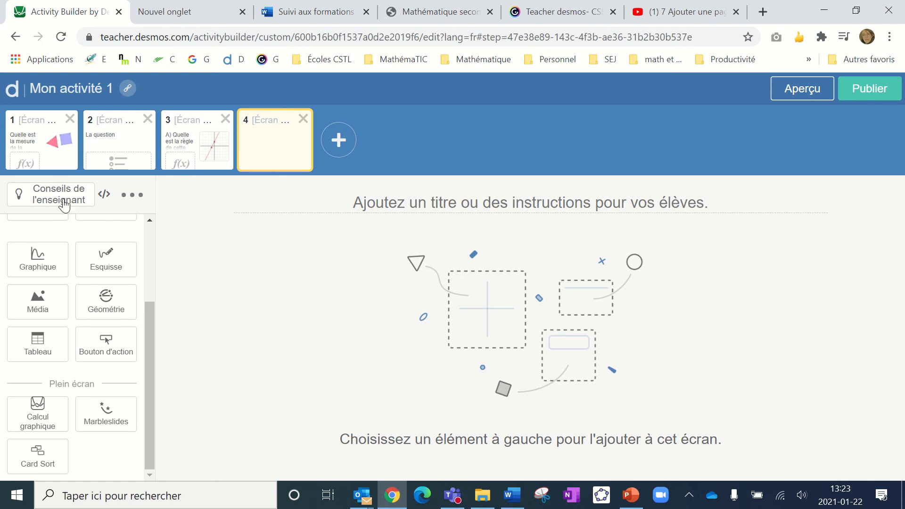
{"action": "scroll", "coordinate": [78, 278], "scroll_direction": "up", "scroll_amount": 1}
{"action": "scroll", "coordinate": [77, 278], "scroll_direction": "up", "scroll_amount": 3}
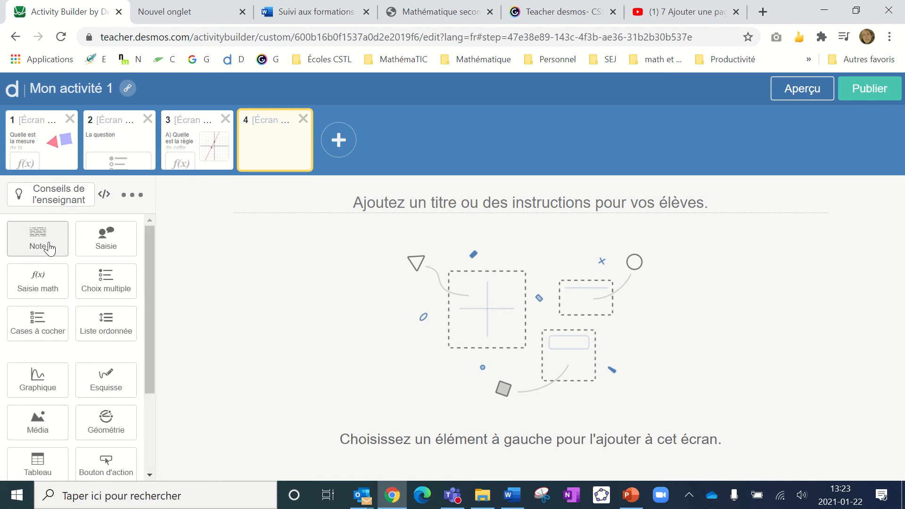
{"action": "left_click", "coordinate": [51, 249]}
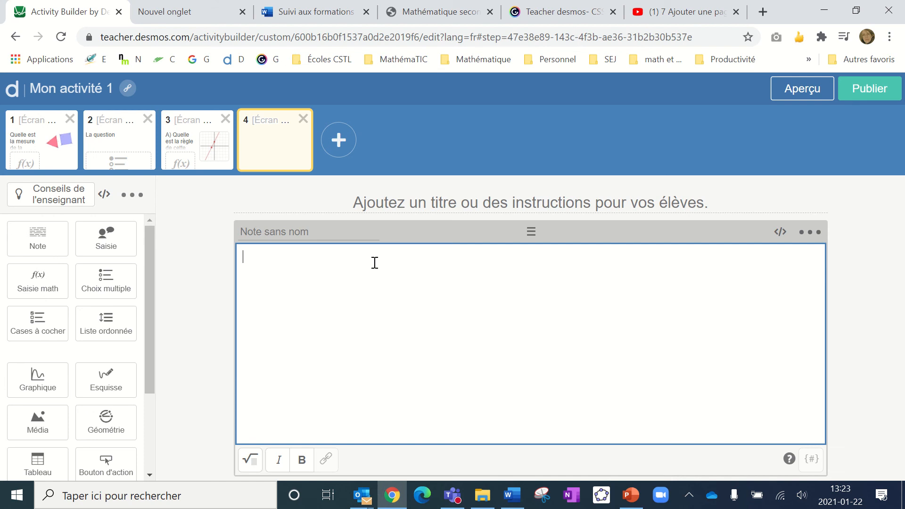
{"action": "type", "text": "Trace la hauteur d"}
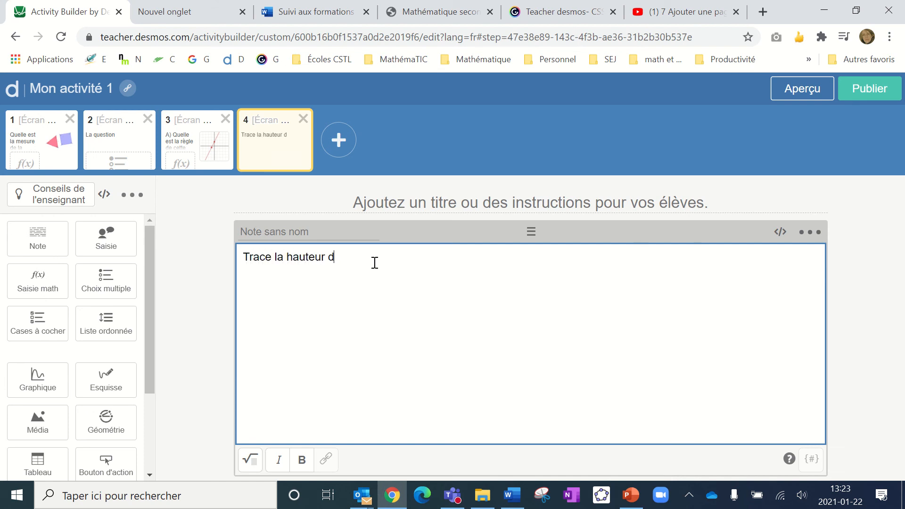
{"action": "type", "text": "u triangle sur l'image"}
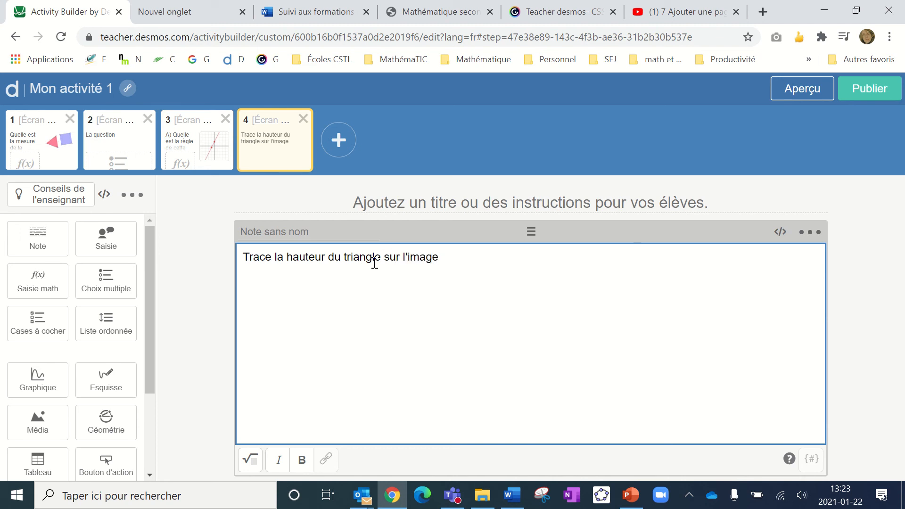
Step: Add a sketch component to the fourth screen and try drawing on it in the student preview
{"action": "left_click", "coordinate": [117, 390]}
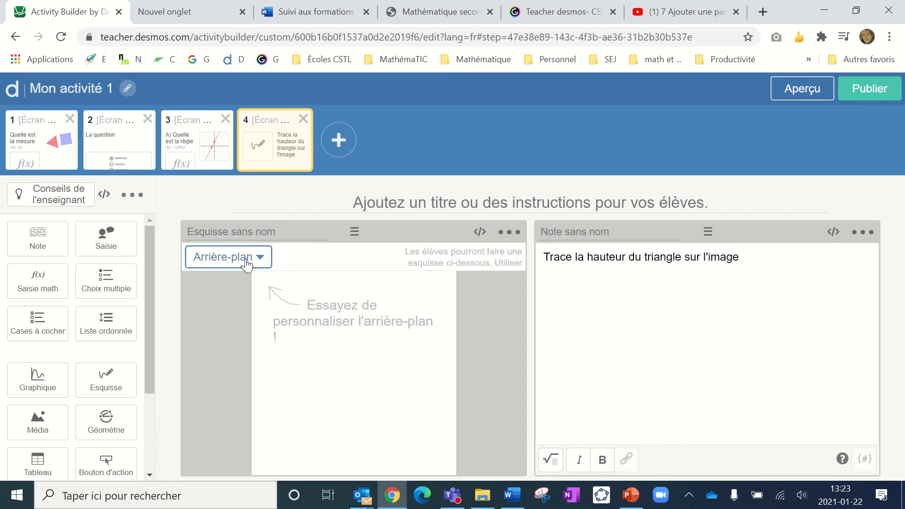
{"action": "left_click", "coordinate": [819, 94]}
{"action": "left_click_drag", "start_coordinate": [286, 240], "coordinate": [157, 362]}
{"action": "left_click_drag", "start_coordinate": [175, 272], "coordinate": [393, 416]}
{"action": "left_click", "coordinate": [890, 87]}
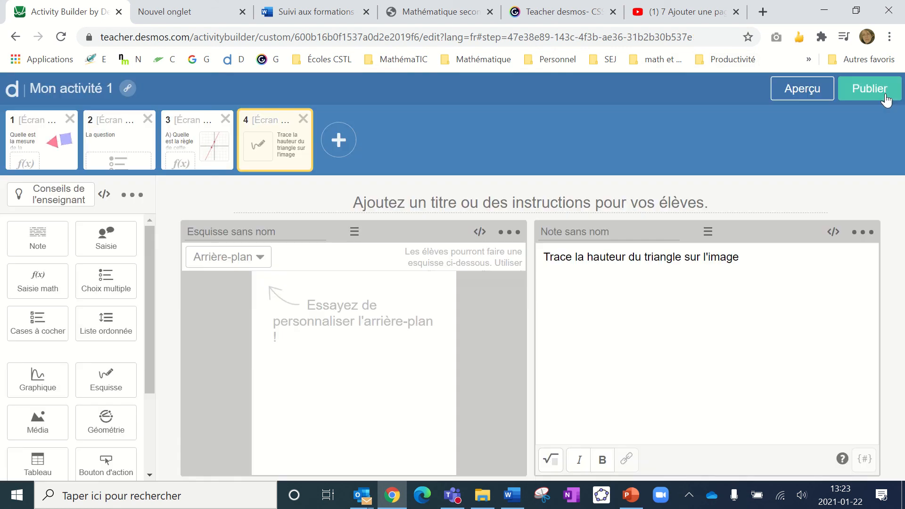
Step: Set the sketch's background to the image "défi 1" from the Images folder
{"action": "left_click", "coordinate": [258, 258]}
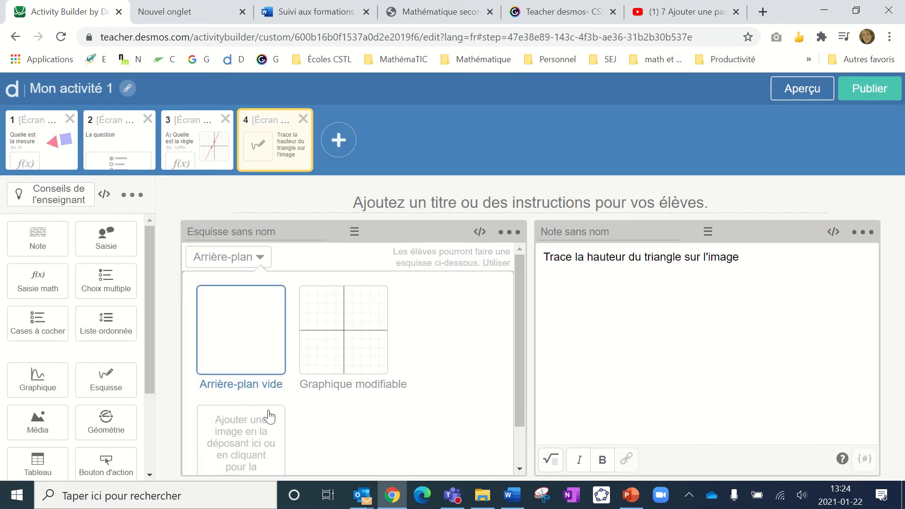
{"action": "left_click", "coordinate": [254, 446]}
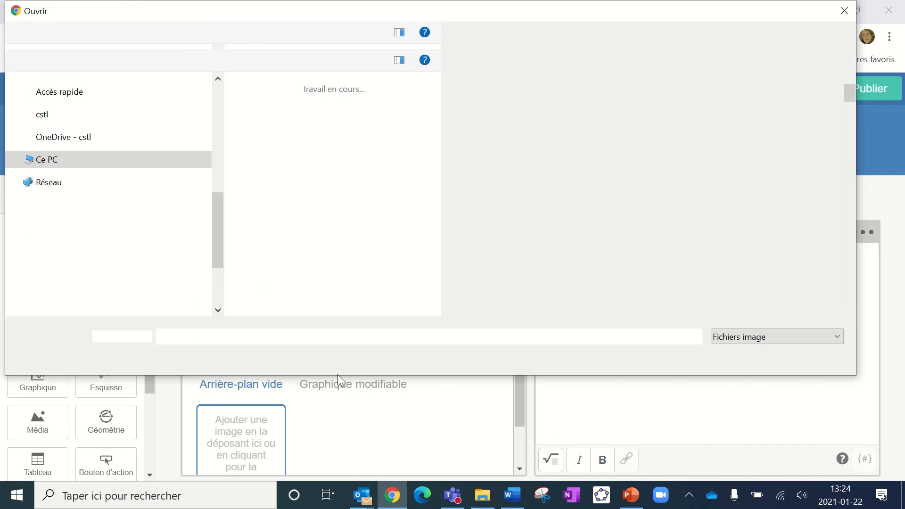
{"action": "scroll", "coordinate": [535, 259], "scroll_direction": "down", "scroll_amount": 5}
{"action": "scroll", "coordinate": [536, 257], "scroll_direction": "down", "scroll_amount": 10}
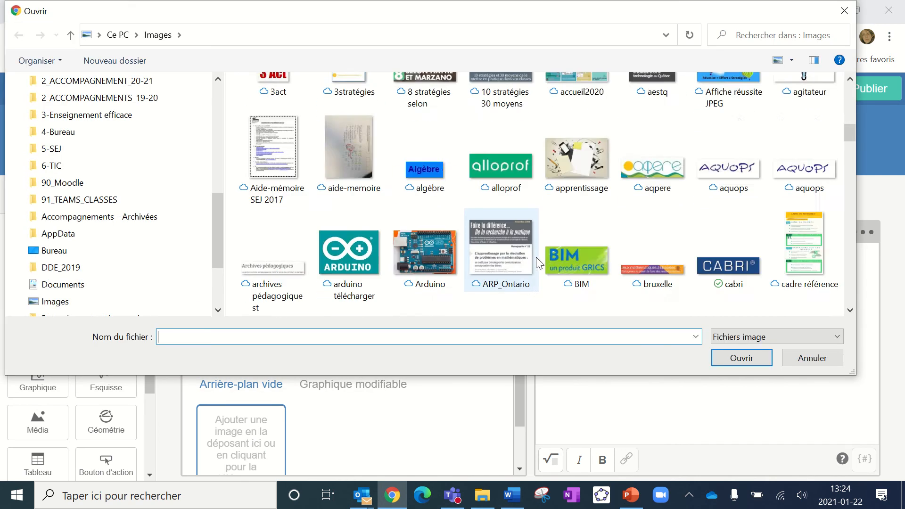
{"action": "scroll", "coordinate": [535, 257], "scroll_direction": "down", "scroll_amount": 4}
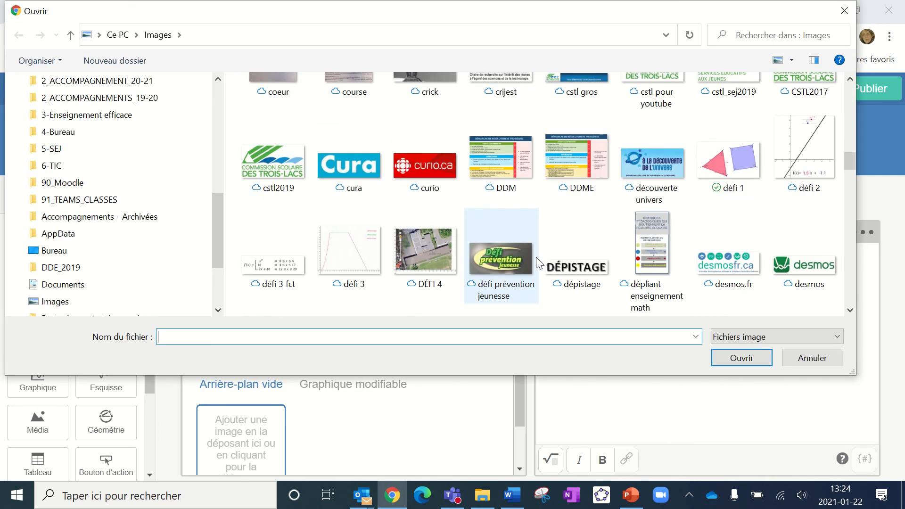
{"action": "scroll", "coordinate": [536, 256], "scroll_direction": "up", "scroll_amount": 4}
{"action": "scroll", "coordinate": [743, 246], "scroll_direction": "down", "scroll_amount": 2}
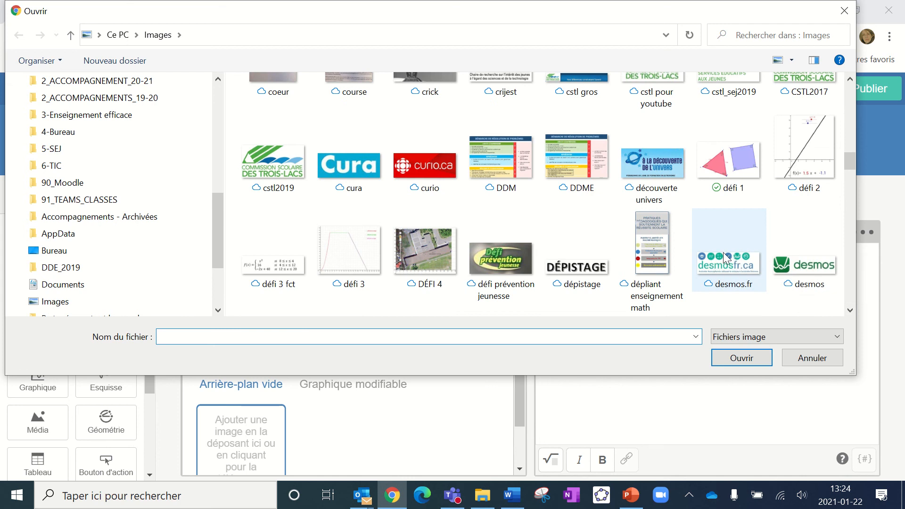
{"action": "double_click", "coordinate": [728, 169]}
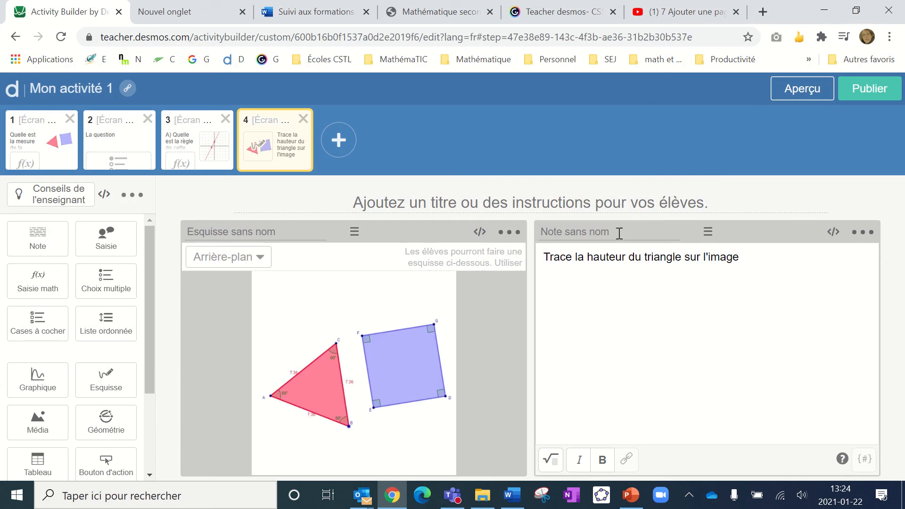
Step: Test drawing a green line from vertex C to side AB in the student preview, and place the note before the sketch
{"action": "left_click", "coordinate": [811, 90]}
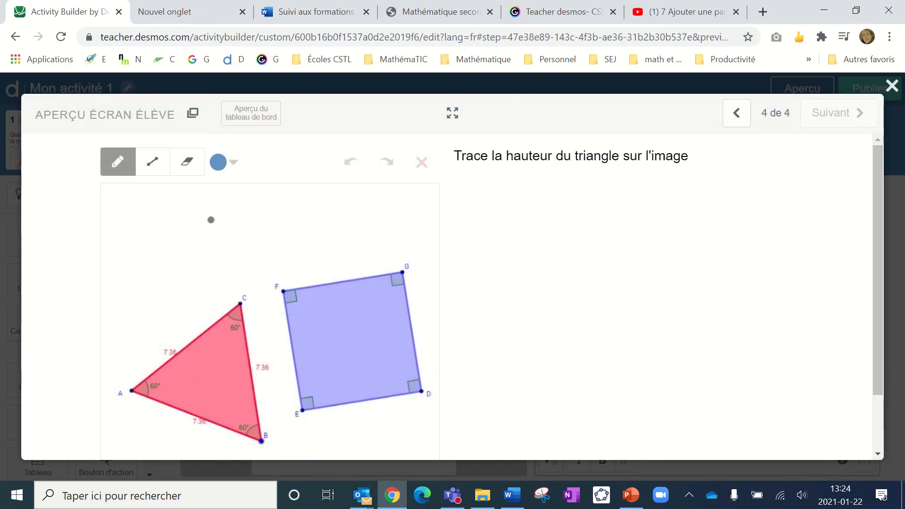
{"action": "left_click", "coordinate": [233, 163]}
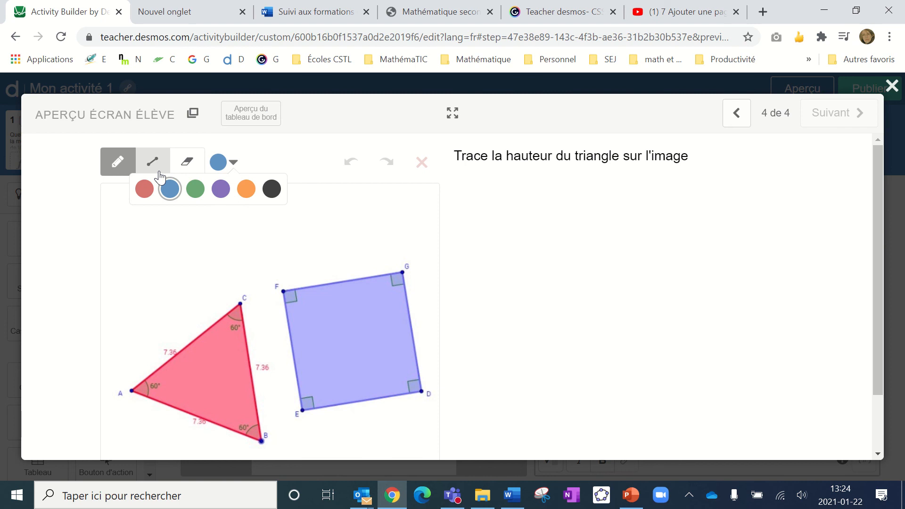
{"action": "left_click", "coordinate": [195, 189]}
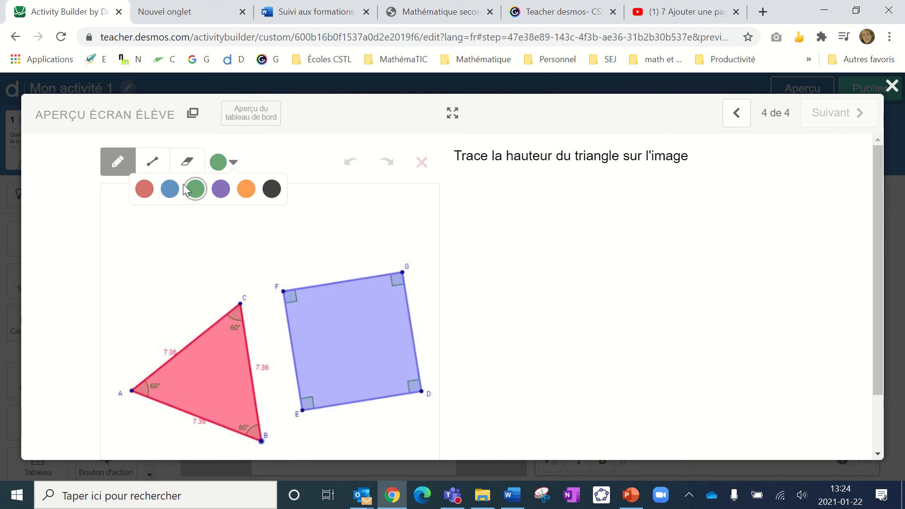
{"action": "left_click", "coordinate": [152, 163]}
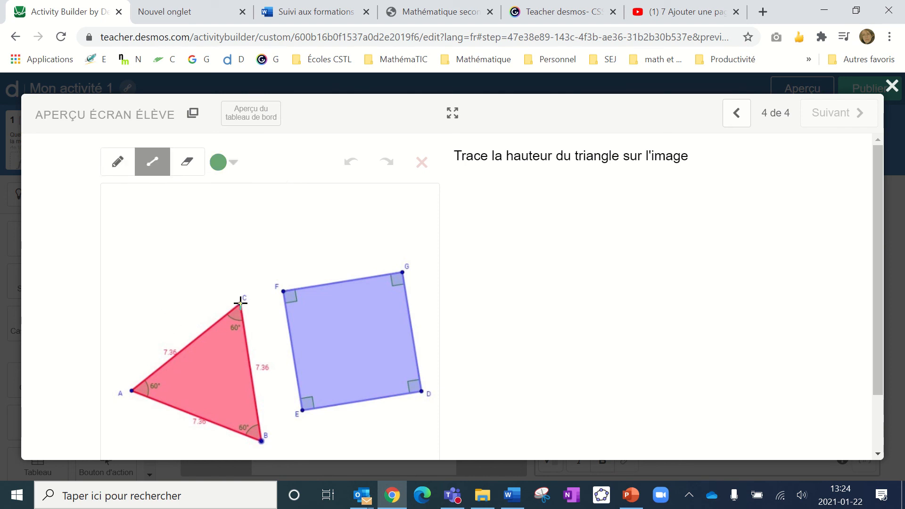
{"action": "left_click_drag", "start_coordinate": [226, 354], "coordinate": [190, 411]}
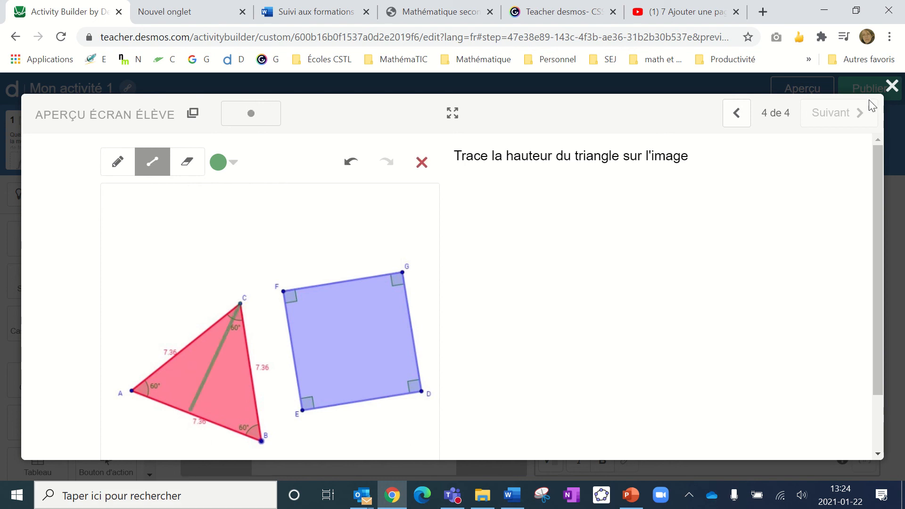
{"action": "left_click", "coordinate": [891, 86]}
{"action": "mouse_move", "coordinate": [707, 231]}
{"action": "left_mouse_down"}
{"action": "mouse_move", "coordinate": [550, 242]}
{"action": "mouse_move", "coordinate": [348, 236]}
{"action": "left_mouse_up"}
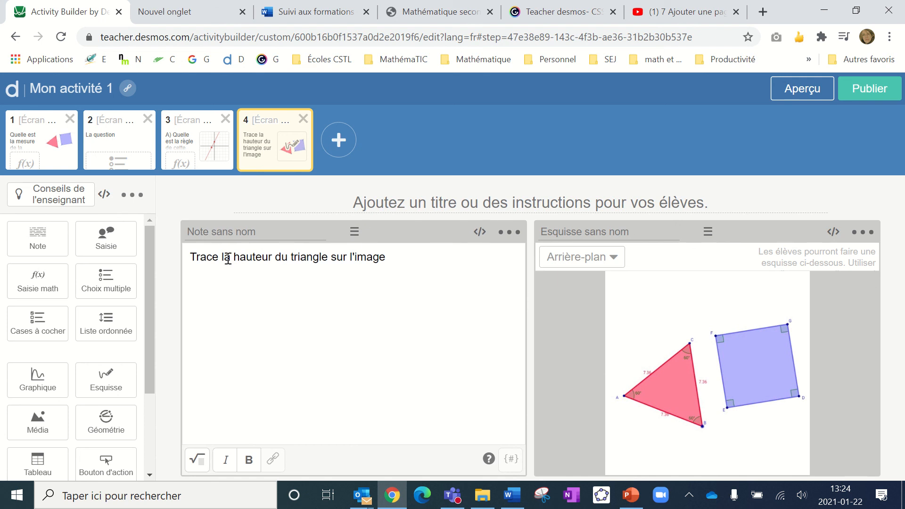
Step: Add a fifth screen and make it a Card Sort
{"action": "scroll", "coordinate": [38, 375], "scroll_direction": "down", "scroll_amount": 3}
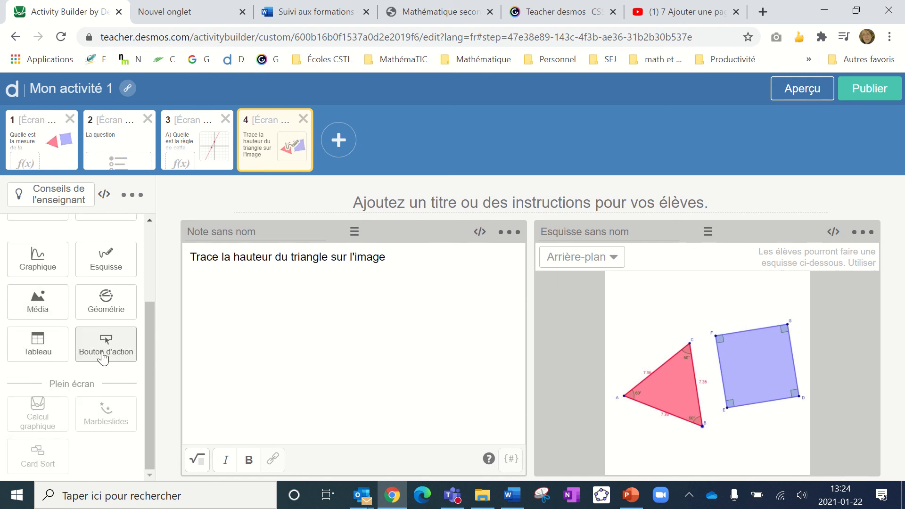
{"action": "left_click", "coordinate": [339, 140]}
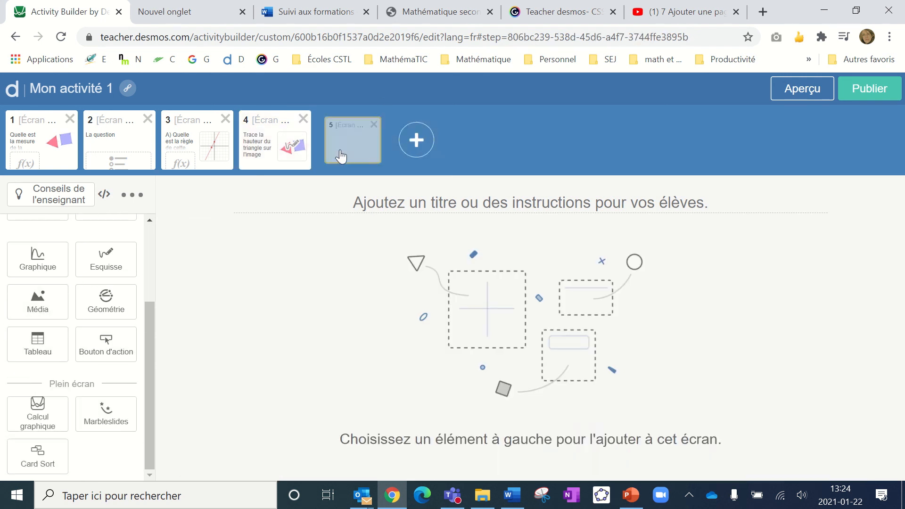
{"action": "left_click", "coordinate": [36, 461]}
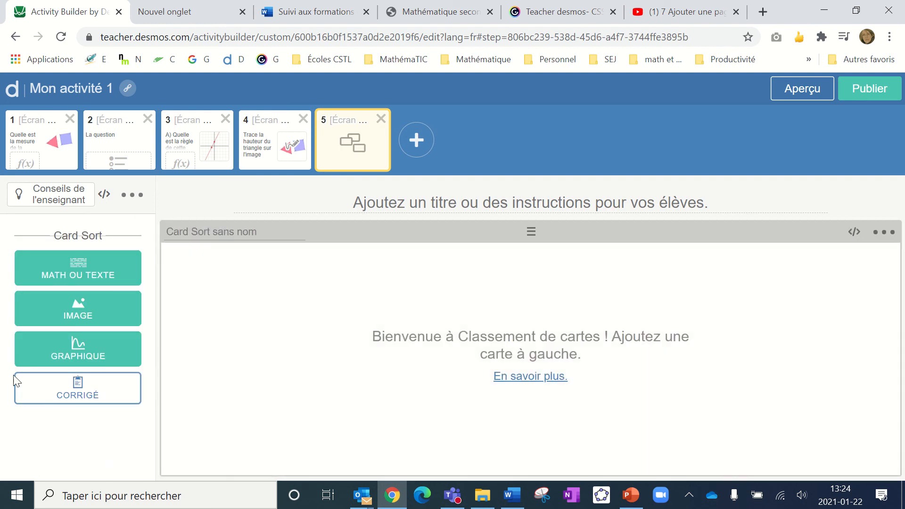
Step: Add two text cards with math expressions to the card sort, one with y = 2x and one beginning y = 2x +
{"action": "left_click", "coordinate": [80, 279]}
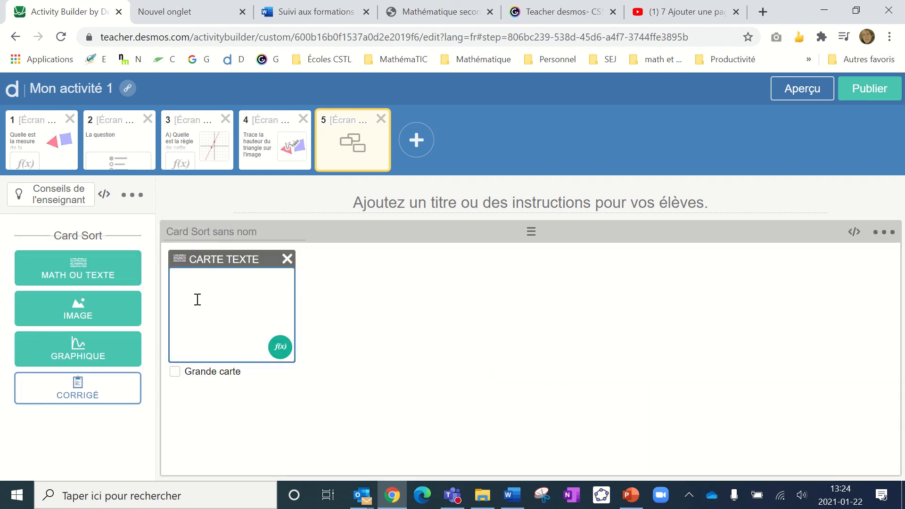
{"action": "left_click", "coordinate": [280, 350]}
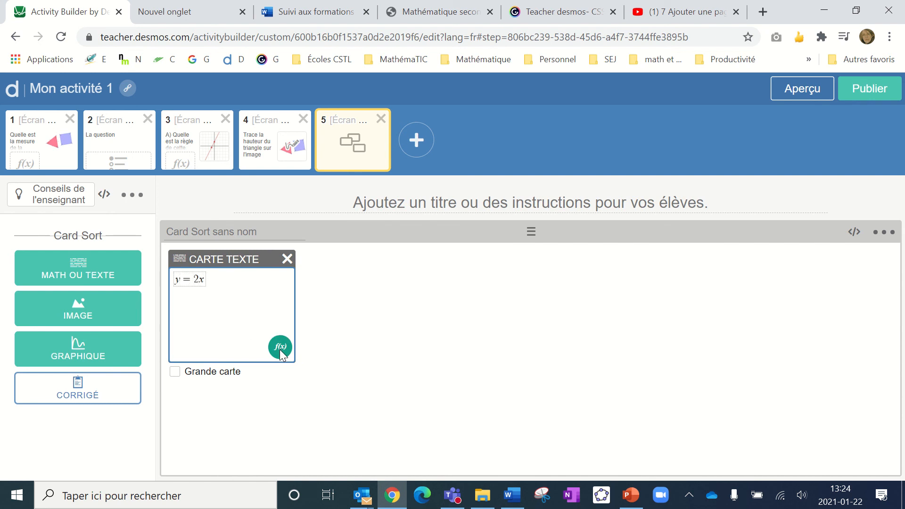
{"action": "left_click", "coordinate": [39, 280]}
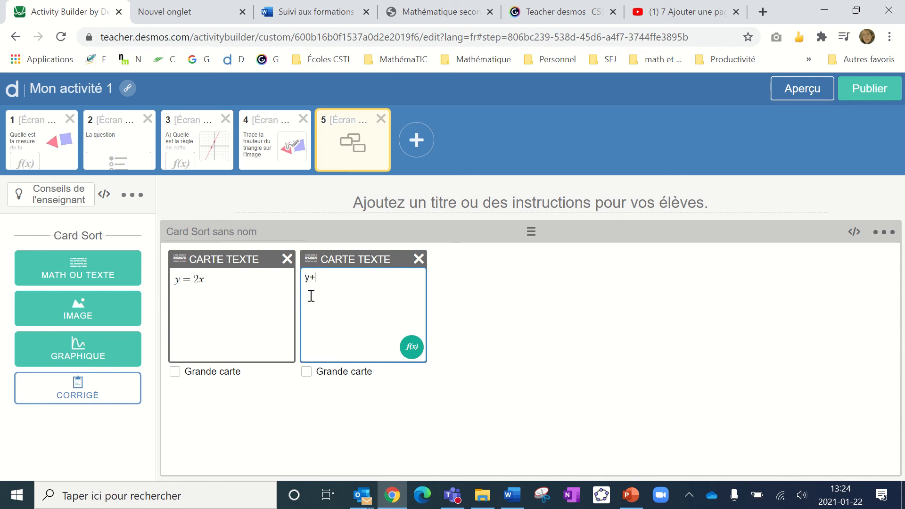
{"action": "left_click", "coordinate": [411, 348]}
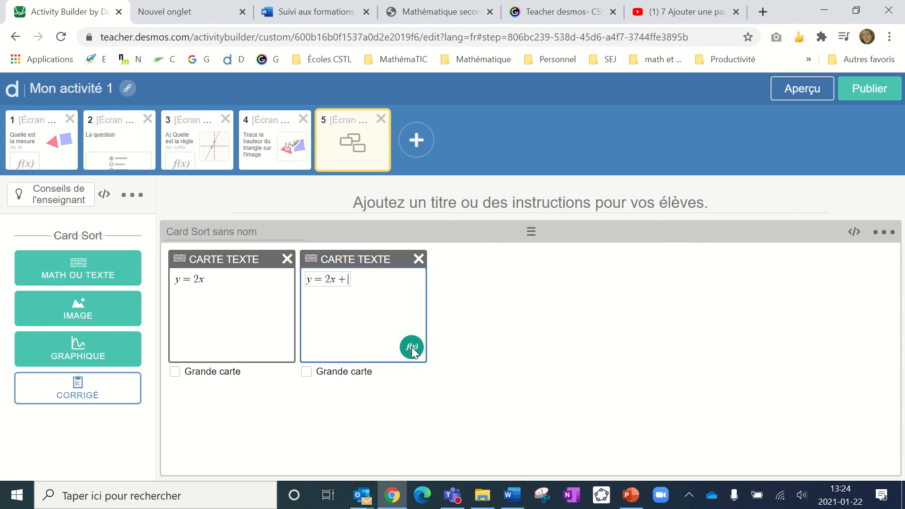
Step: Add two graph cards to the card sort, one plotting y = 2x and the other y = 2x + 3
{"action": "left_click", "coordinate": [64, 348]}
{"action": "left_click", "coordinate": [108, 196]}
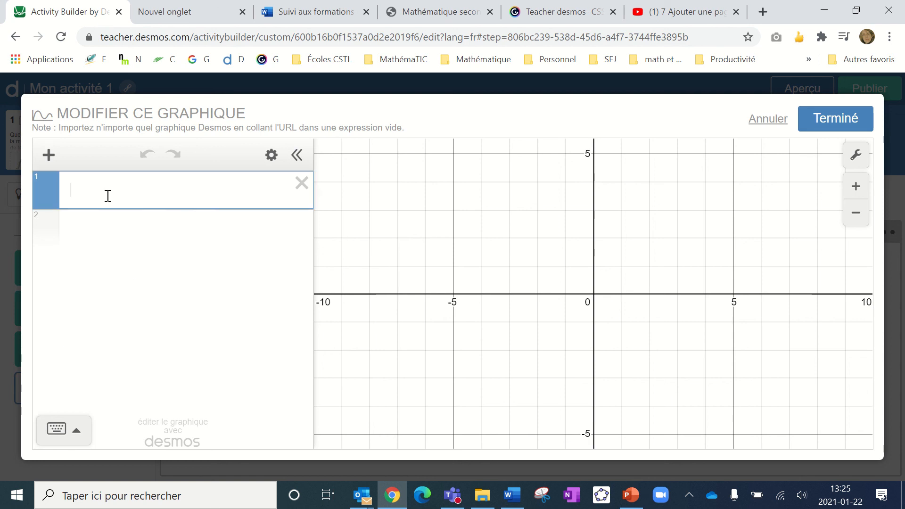
{"action": "type", "text": "y=2x"}
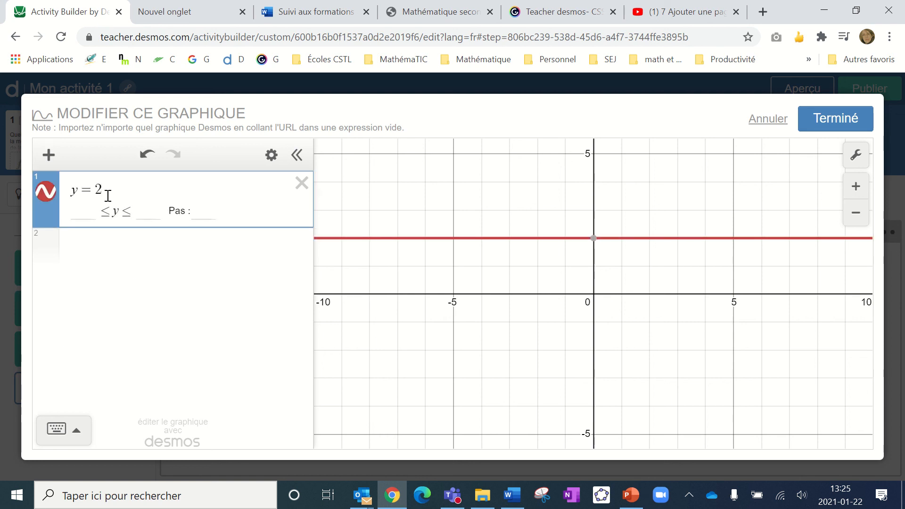
{"action": "left_click", "coordinate": [827, 121]}
{"action": "left_click", "coordinate": [59, 351]}
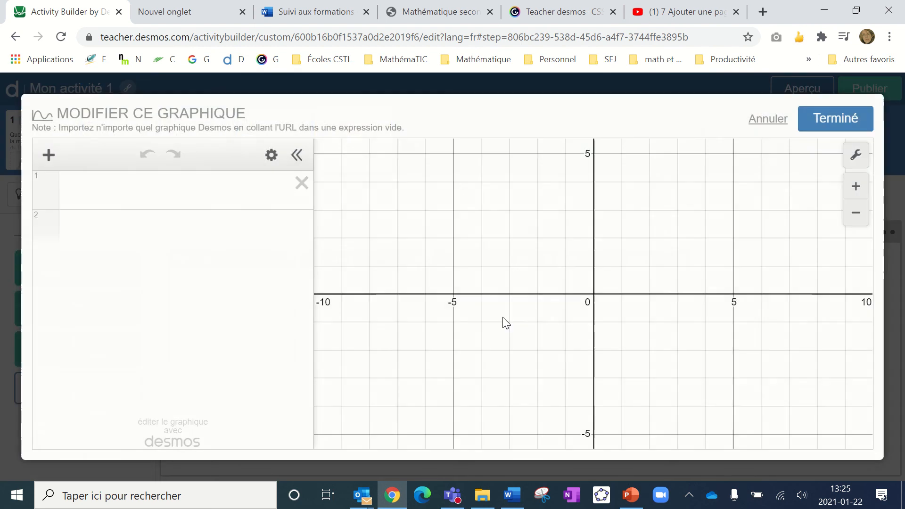
{"action": "left_click", "coordinate": [130, 197]}
{"action": "type", "text": "y"}
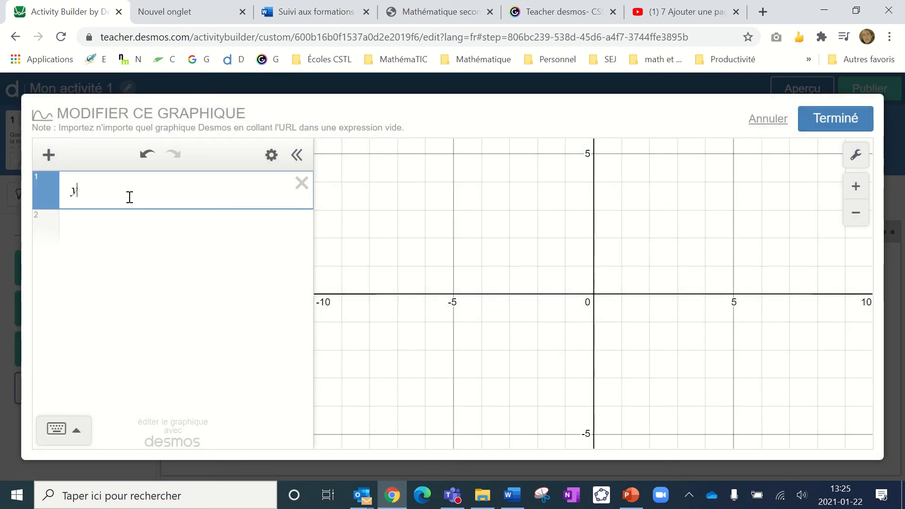
{"action": "type", "text": "=2x+3"}
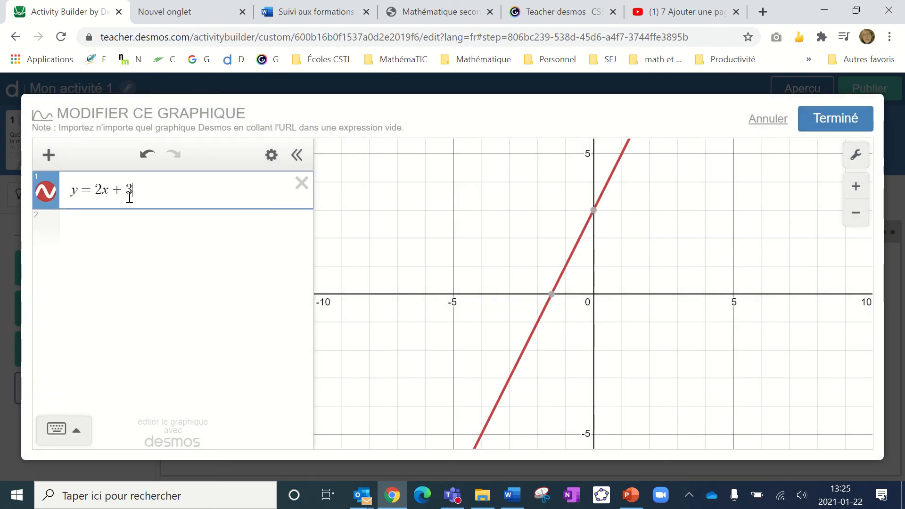
{"action": "left_click", "coordinate": [840, 121]}
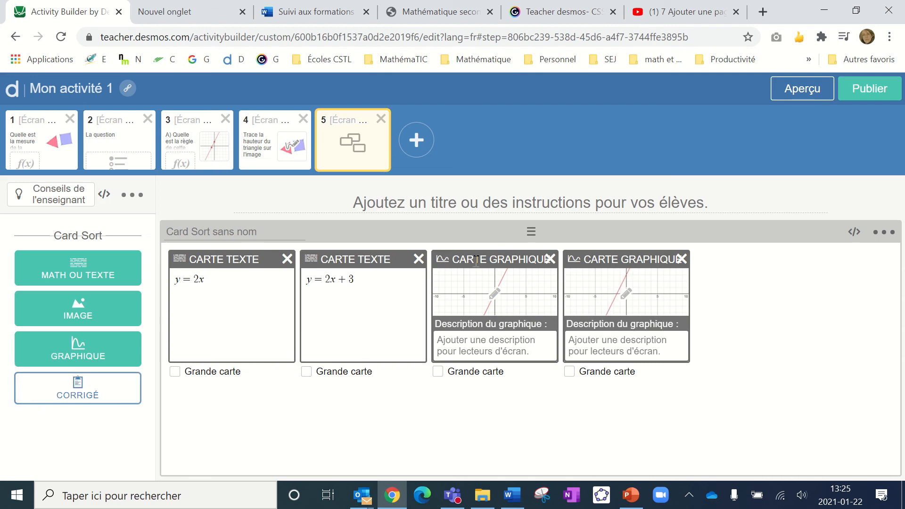
Step: Create the card sort's answer key by grouping each equation card with its matching graph card
{"action": "left_click", "coordinate": [50, 380]}
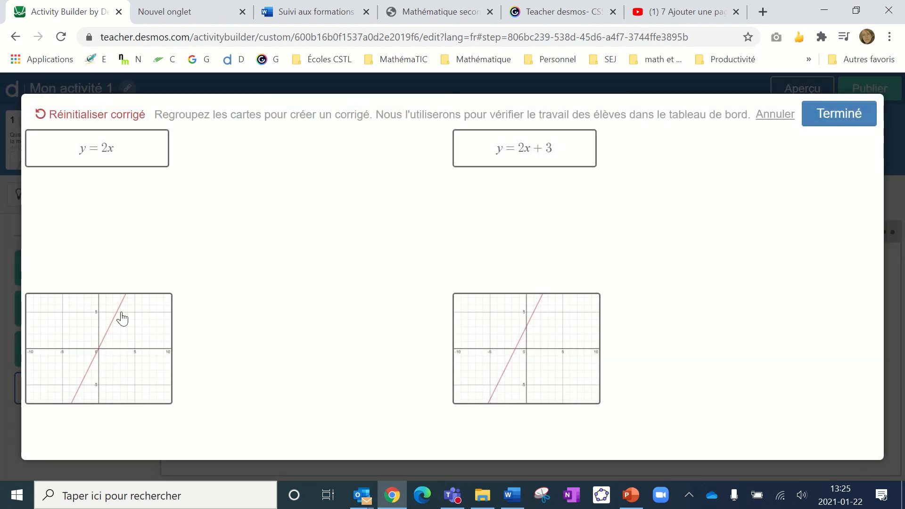
{"action": "left_click_drag", "start_coordinate": [112, 356], "coordinate": [113, 165]}
{"action": "left_click_drag", "start_coordinate": [535, 375], "coordinate": [511, 189]}
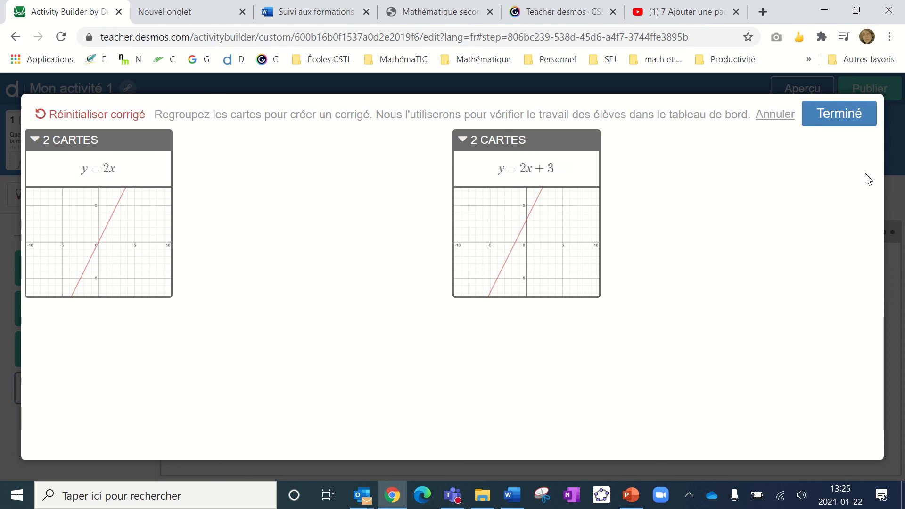
{"action": "left_click", "coordinate": [829, 123]}
Step: Test the card sort in the student preview by matching both graphs to their equations, separating the groups, and collapsing and expanding one
{"action": "left_click", "coordinate": [801, 88]}
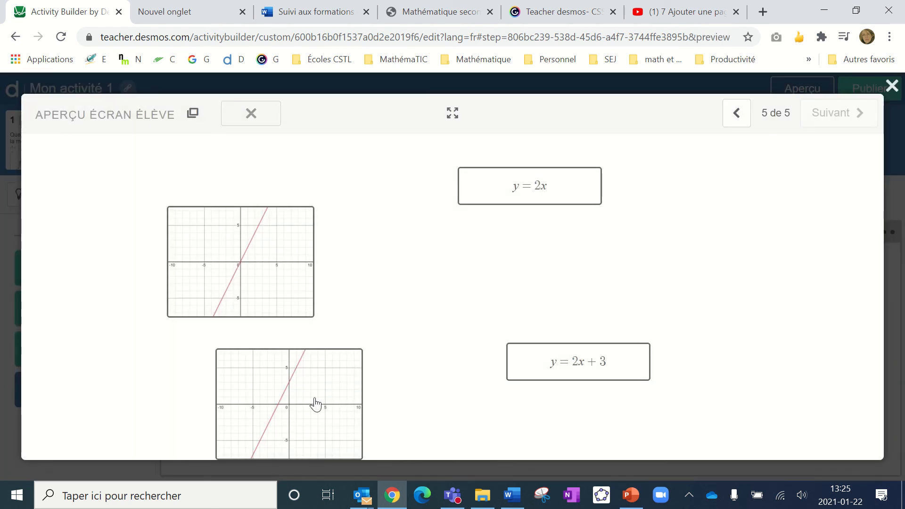
{"action": "left_click_drag", "start_coordinate": [272, 283], "coordinate": [531, 222]}
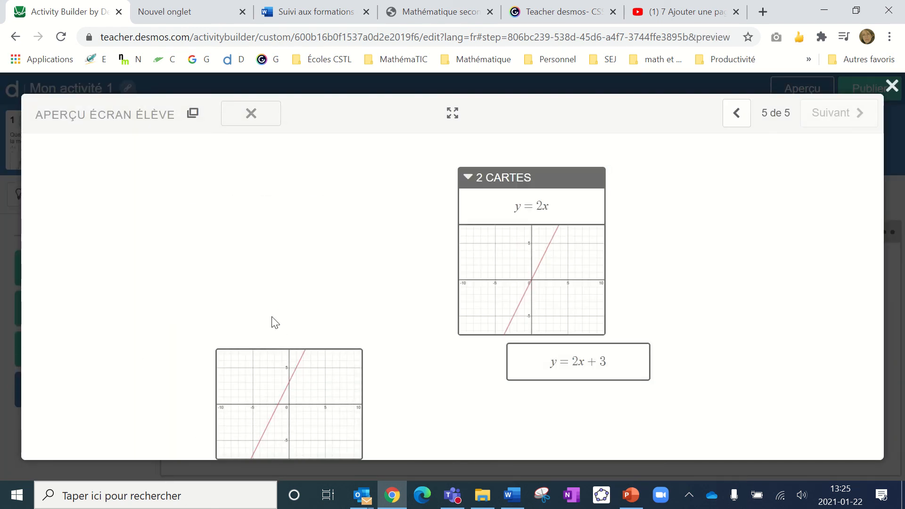
{"action": "left_click_drag", "start_coordinate": [282, 399], "coordinate": [612, 399]}
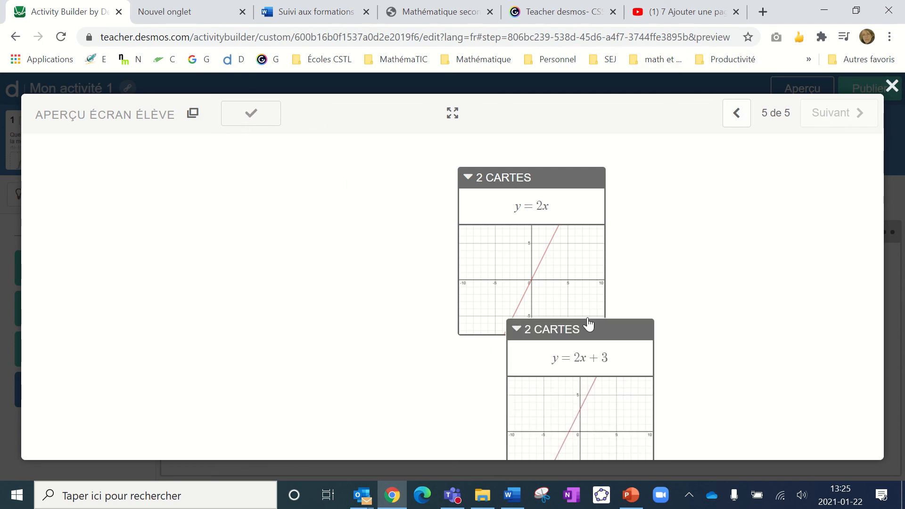
{"action": "left_click_drag", "start_coordinate": [587, 319], "coordinate": [103, 174]}
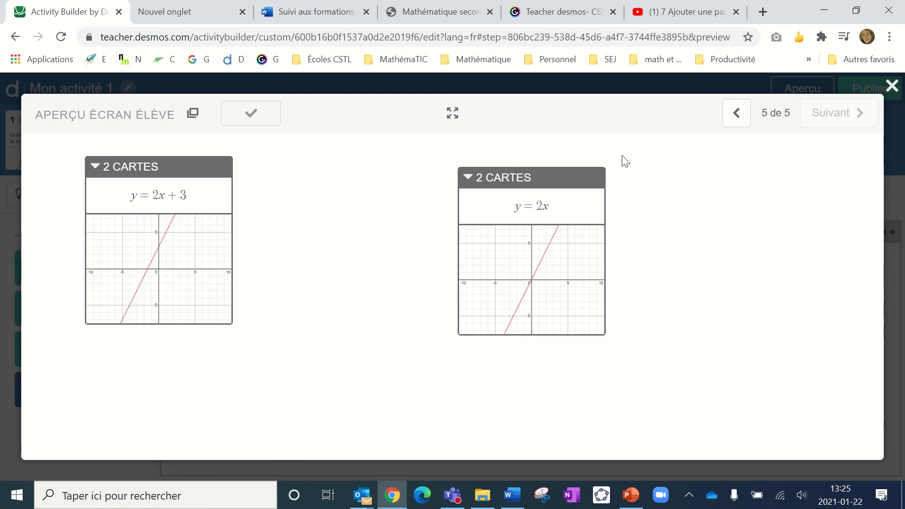
{"action": "left_click", "coordinate": [467, 178]}
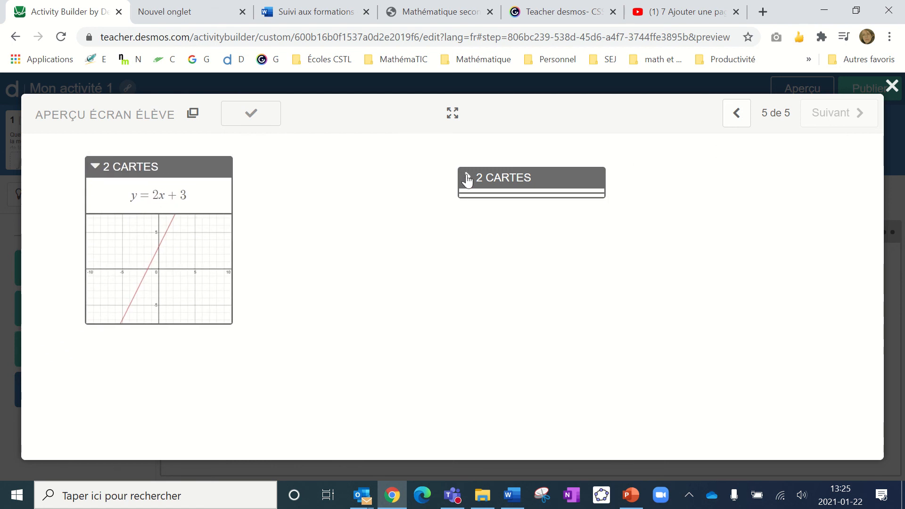
{"action": "left_click", "coordinate": [467, 179]}
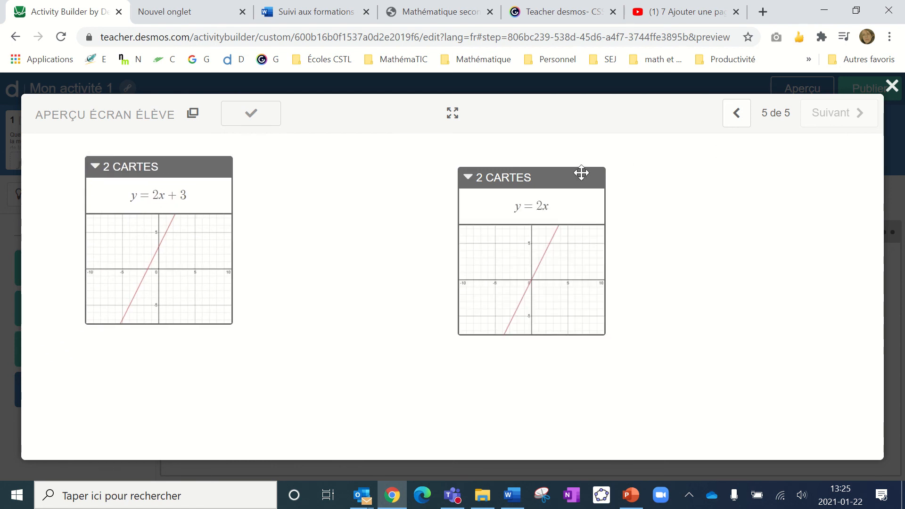
{"action": "left_click", "coordinate": [891, 87]}
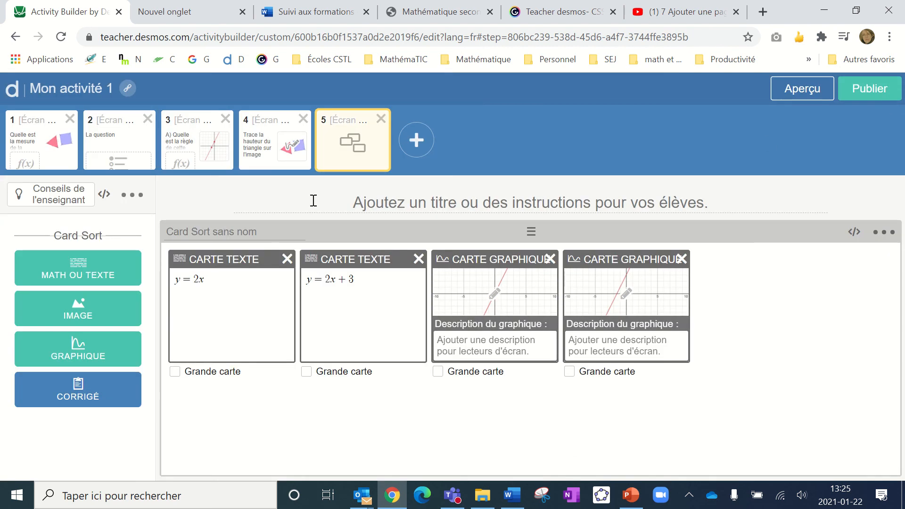
{"action": "left_click", "coordinate": [416, 140]}
{"action": "scroll", "coordinate": [89, 430], "scroll_direction": "down", "scroll_amount": 1}
{"action": "scroll", "coordinate": [89, 427], "scroll_direction": "down", "scroll_amount": 2}
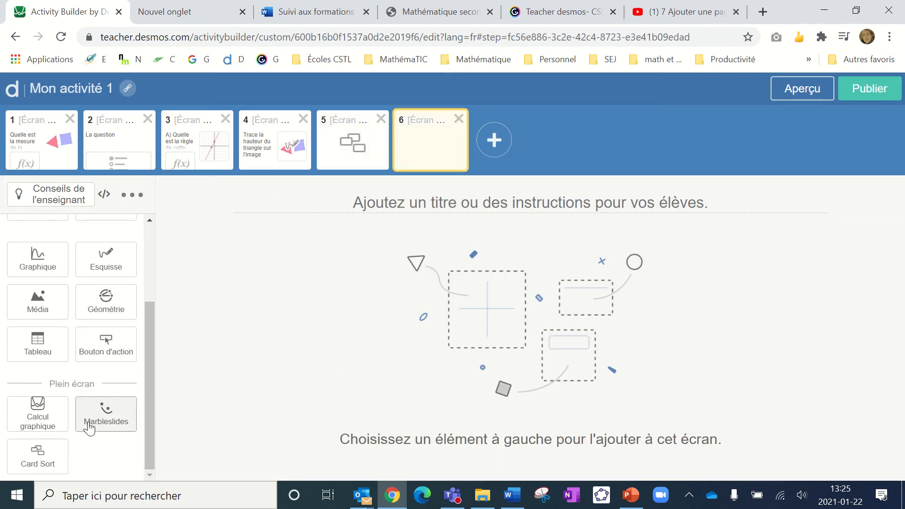
{"action": "scroll", "coordinate": [88, 421], "scroll_direction": "up", "scroll_amount": 3}
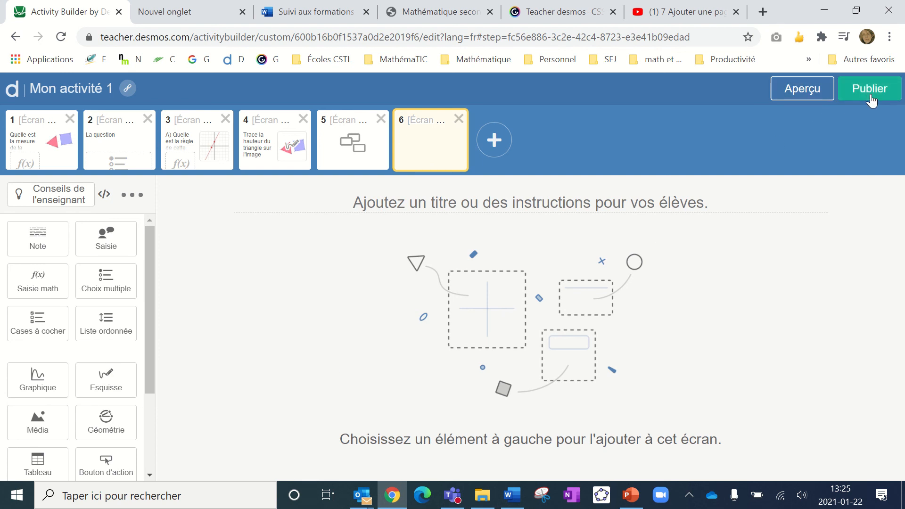
{"action": "left_click", "coordinate": [458, 119]}
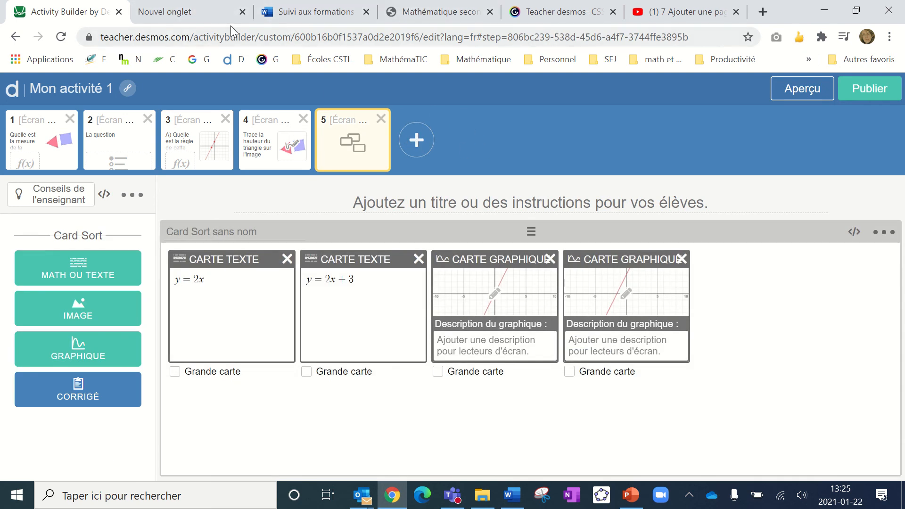
Step: Open the activity "[Copy of] Sens de la fraction (1re activité)" from your own Desmos creations in the other browser tab
{"action": "left_click", "coordinate": [177, 19]}
{"action": "left_click", "coordinate": [231, 64]}
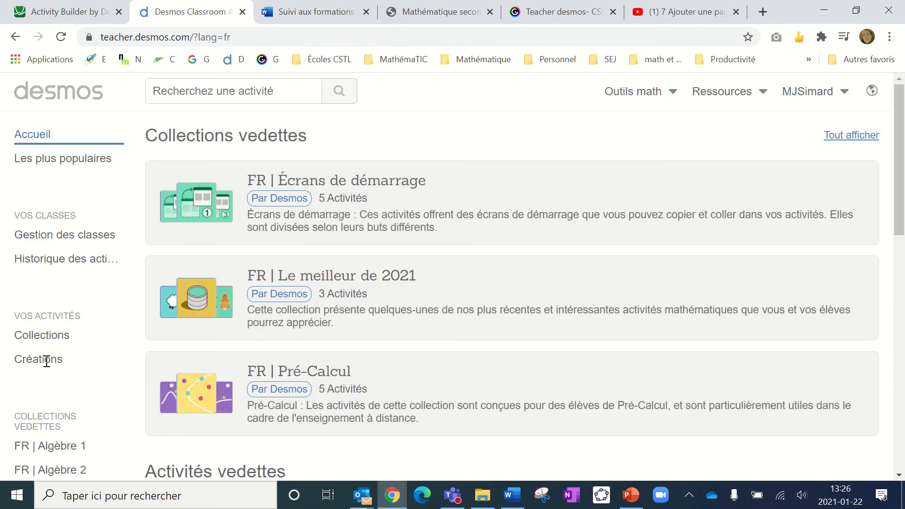
{"action": "left_click", "coordinate": [42, 363]}
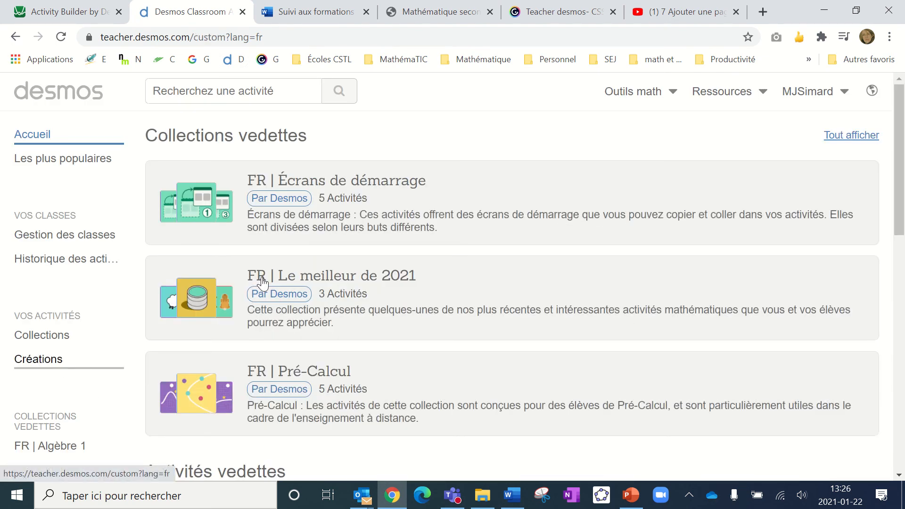
{"action": "scroll", "coordinate": [420, 224], "scroll_direction": "down", "scroll_amount": 10}
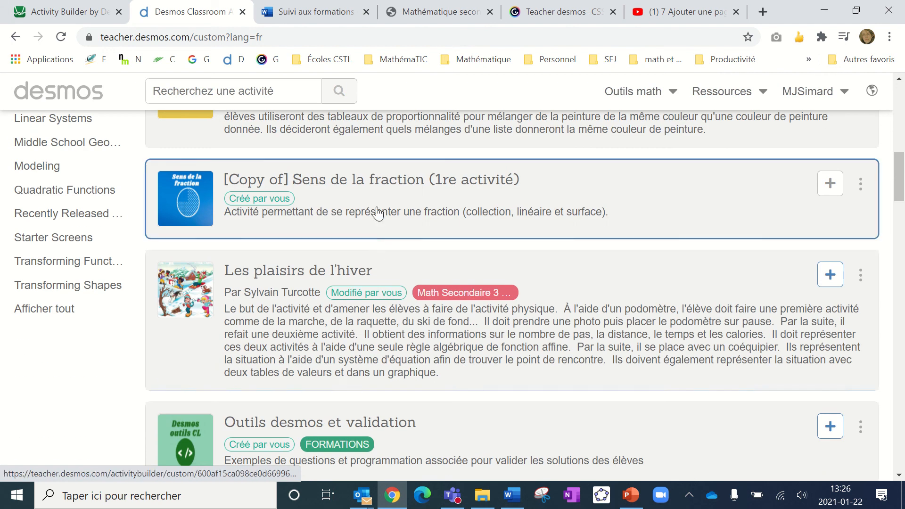
{"action": "left_click", "coordinate": [420, 221]}
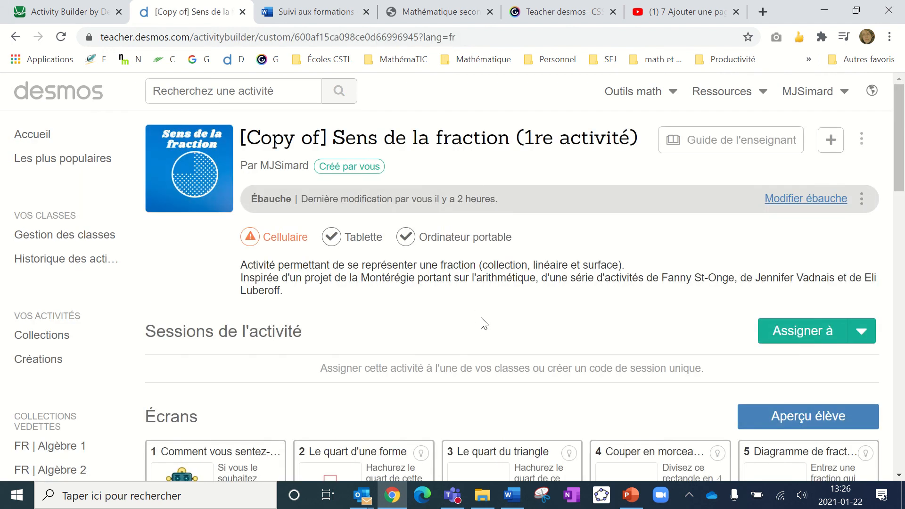
Step: Copy screen 5, "Diagramme de fraction", from its student preview
{"action": "scroll", "coordinate": [481, 322], "scroll_direction": "down", "scroll_amount": 4}
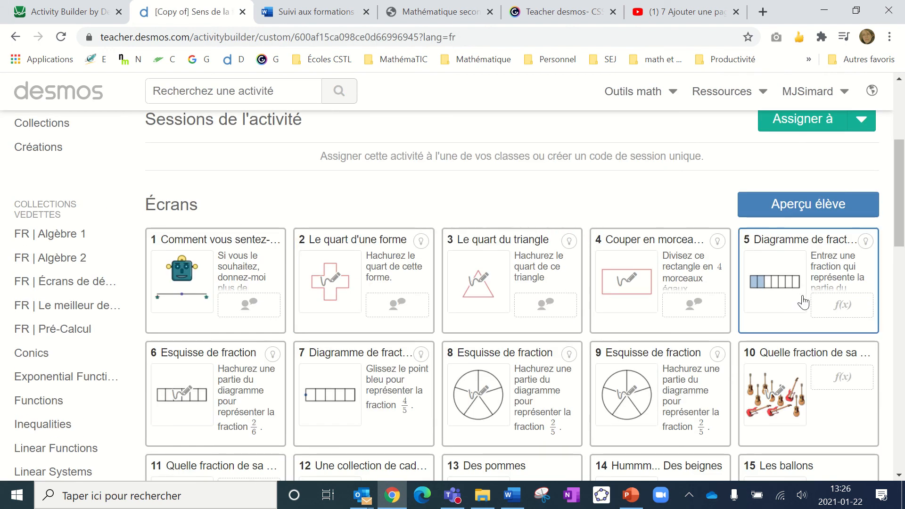
{"action": "left_click", "coordinate": [797, 269]}
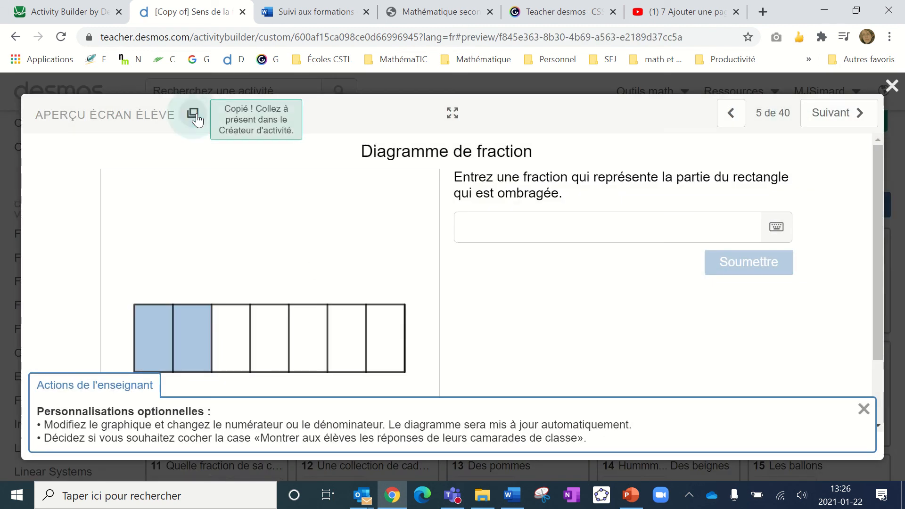
{"action": "left_click", "coordinate": [891, 86]}
Step: Copy screen 7, "Diagramme de fraction", and paste it after the card sort in "Mon activité 1"
{"action": "scroll", "coordinate": [511, 391], "scroll_direction": "down", "scroll_amount": 3}
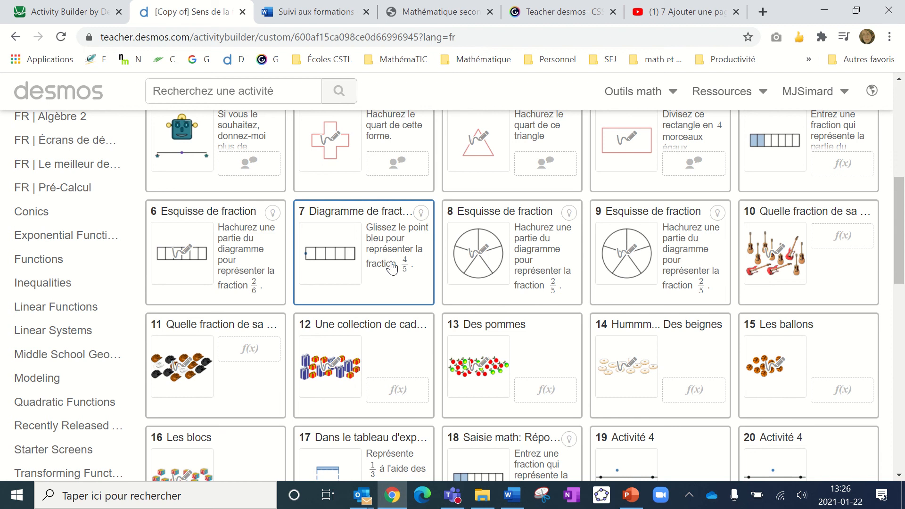
{"action": "left_click", "coordinate": [391, 267]}
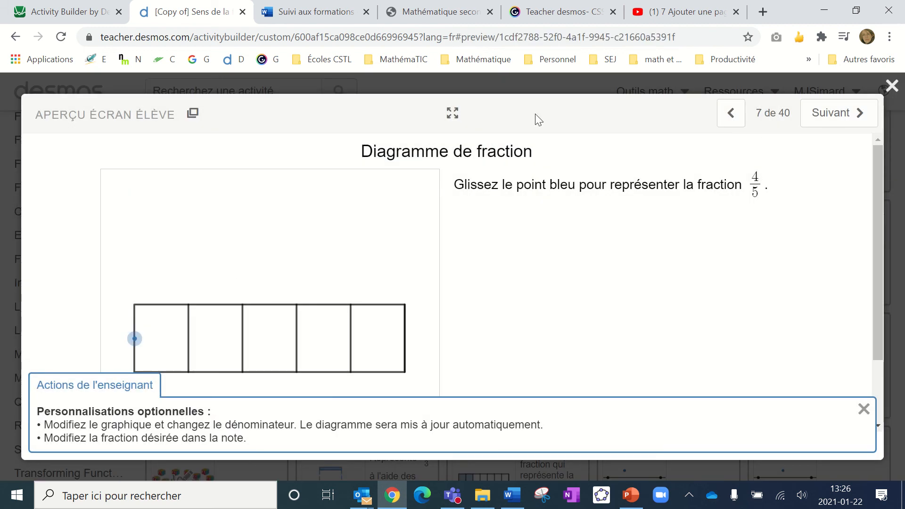
{"action": "left_click", "coordinate": [192, 114]}
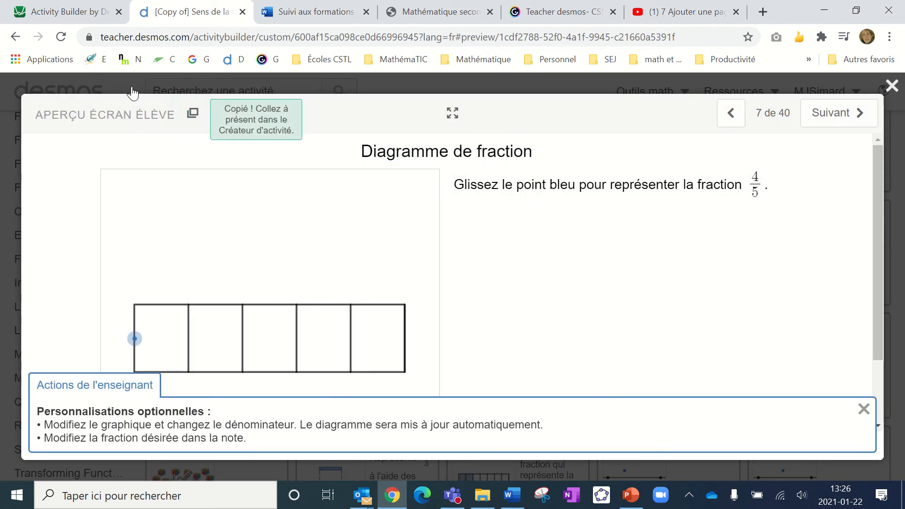
{"action": "left_click", "coordinate": [81, 14]}
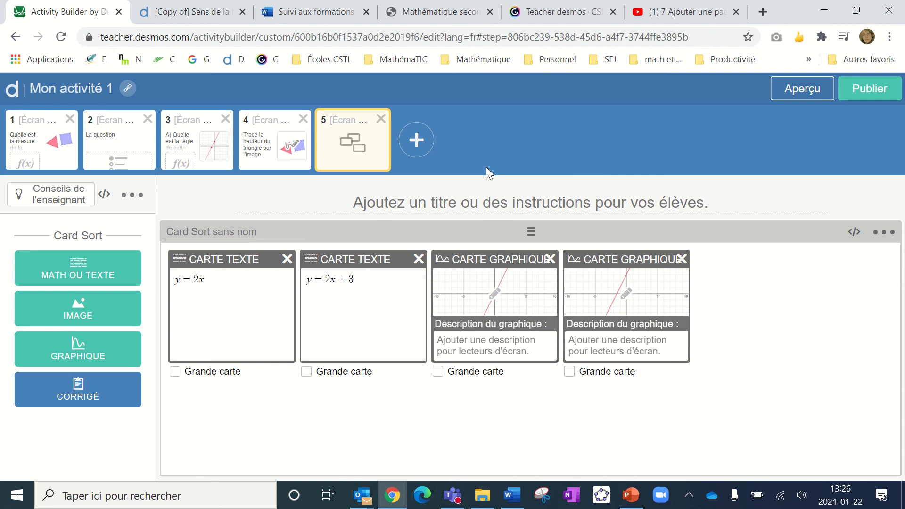
{"action": "key", "text": "ctrl+v"}
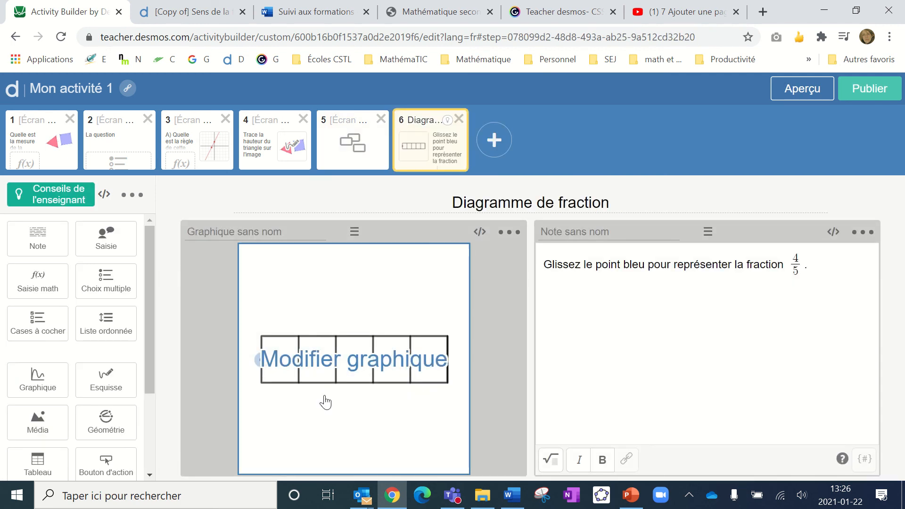
Step: Set the denominator to 7 in the fraction diagram's graph on screen 6
{"action": "left_click", "coordinate": [354, 363]}
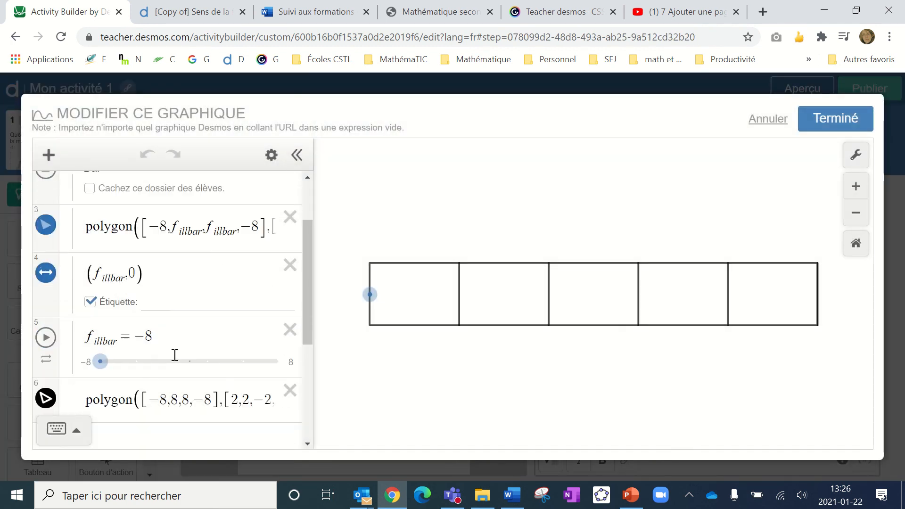
{"action": "scroll", "coordinate": [174, 355], "scroll_direction": "down", "scroll_amount": 1}
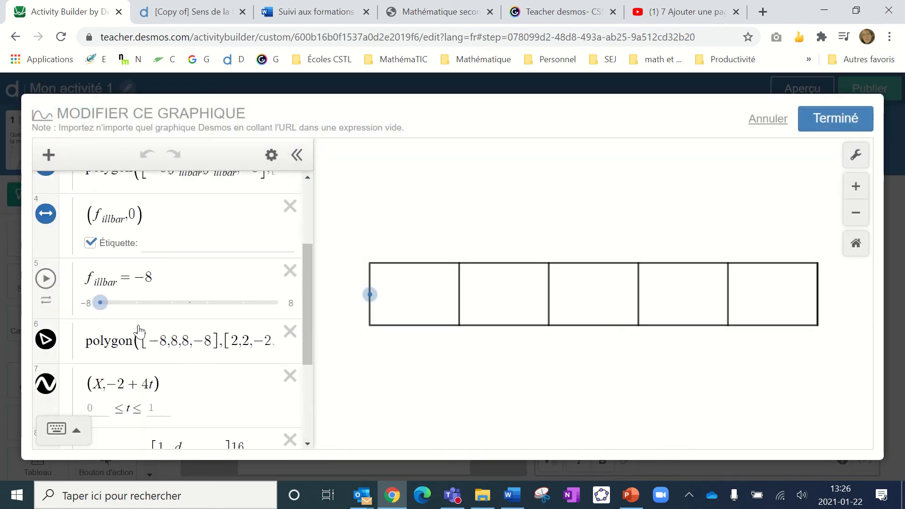
{"action": "scroll", "coordinate": [138, 325], "scroll_direction": "down", "scroll_amount": 3}
{"action": "scroll", "coordinate": [141, 325], "scroll_direction": "up", "scroll_amount": 6}
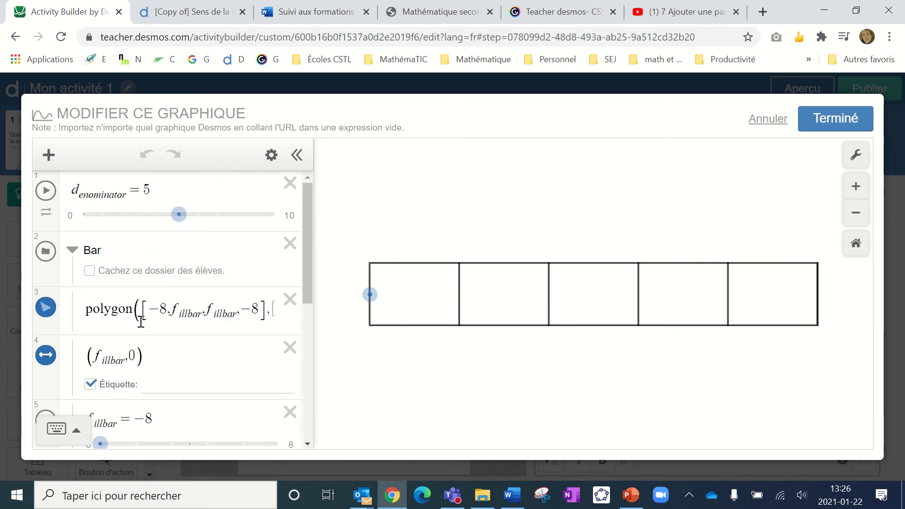
{"action": "left_click_drag", "start_coordinate": [179, 216], "coordinate": [217, 228]}
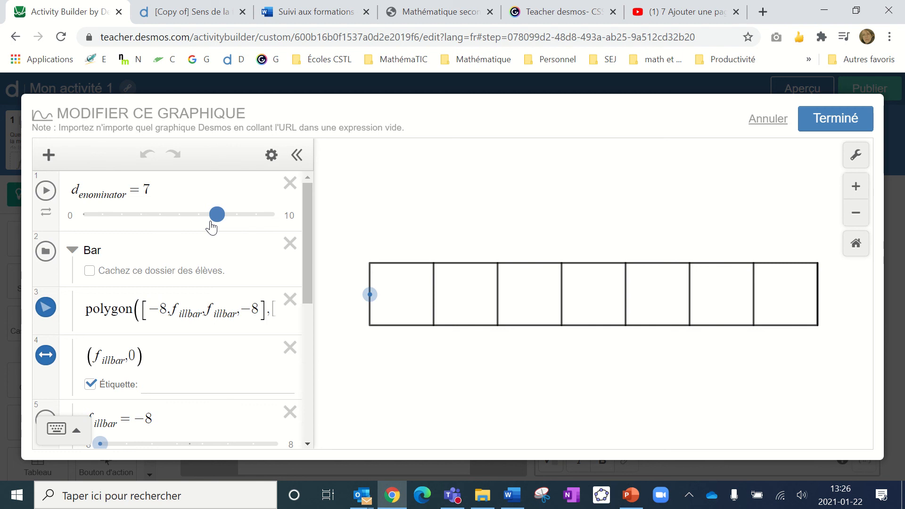
{"action": "left_click", "coordinate": [811, 118]}
Step: Test the fraction diagram in the student preview by shading two of its parts with the blue point
{"action": "left_click", "coordinate": [808, 95]}
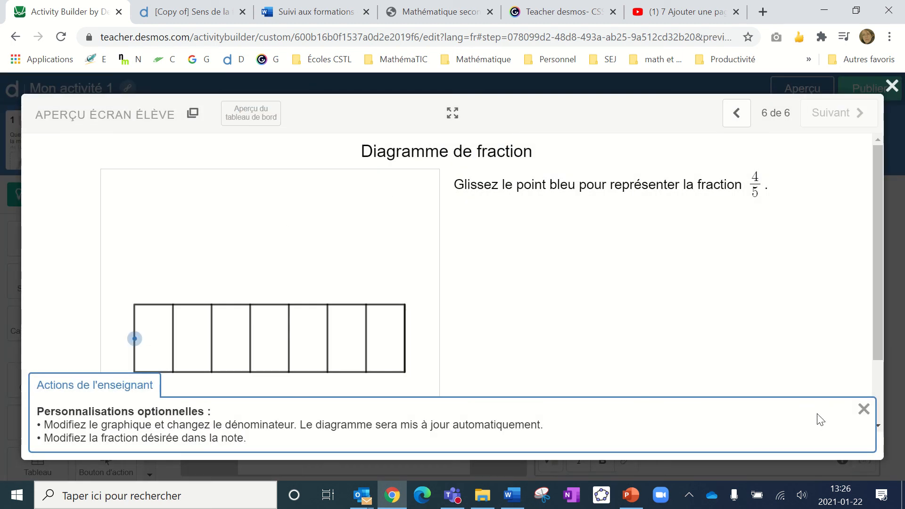
{"action": "left_click", "coordinate": [863, 408]}
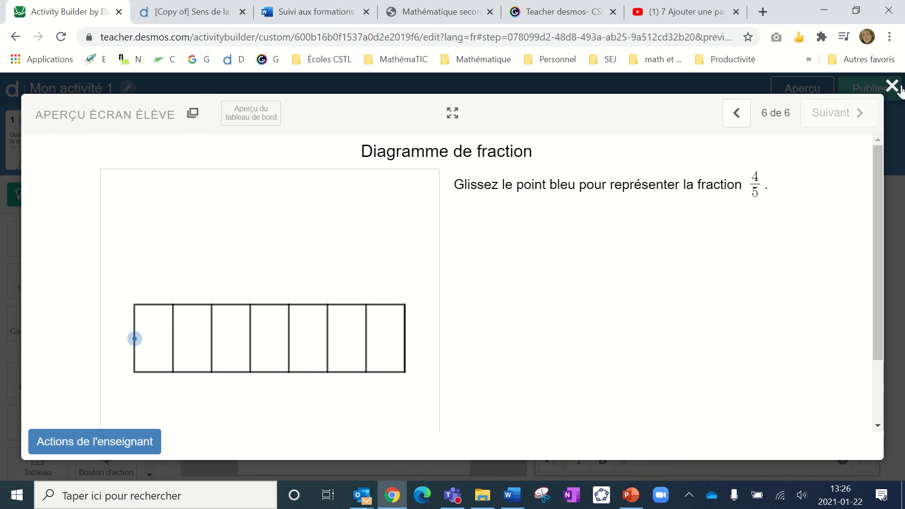
{"action": "mouse_move", "coordinate": [135, 339]}
{"action": "left_mouse_down"}
{"action": "mouse_move", "coordinate": [257, 346]}
{"action": "mouse_move", "coordinate": [367, 338]}
{"action": "mouse_move", "coordinate": [213, 328]}
{"action": "left_mouse_up"}
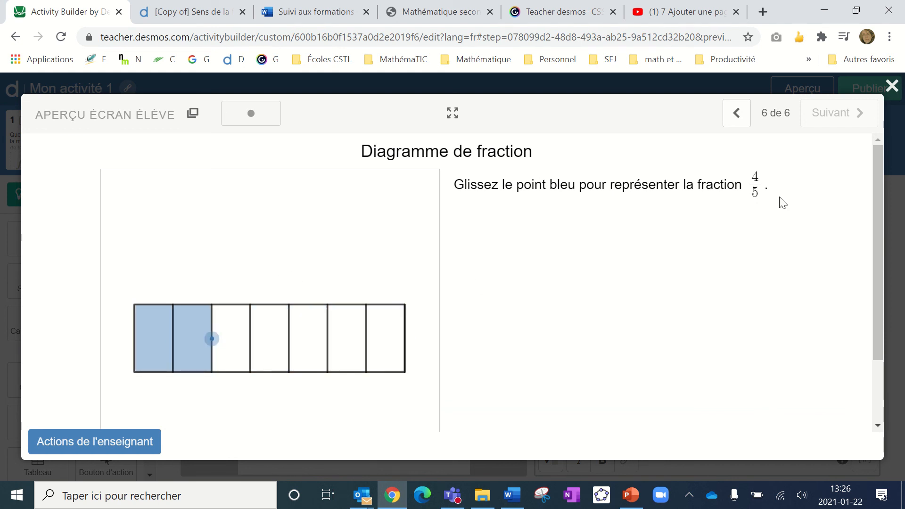
{"action": "left_click", "coordinate": [891, 85]}
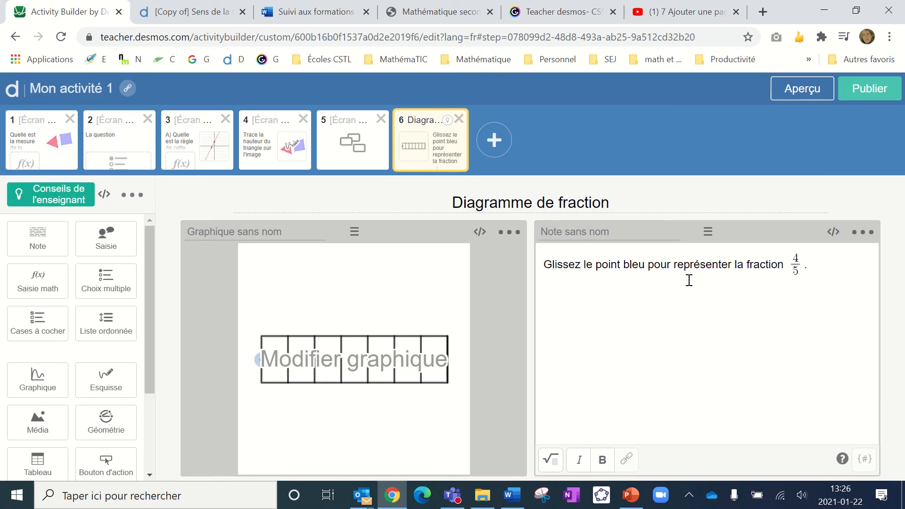
Step: Change the fraction in the screen 6 note to 4/7 and publish the activity
{"action": "double_click", "coordinate": [796, 269]}
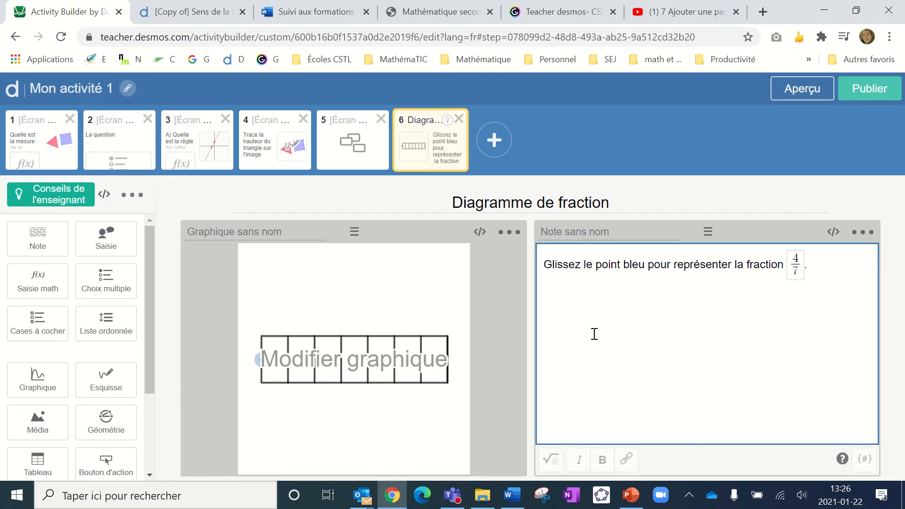
{"action": "type", "text": "7"}
{"action": "left_click", "coordinate": [543, 142]}
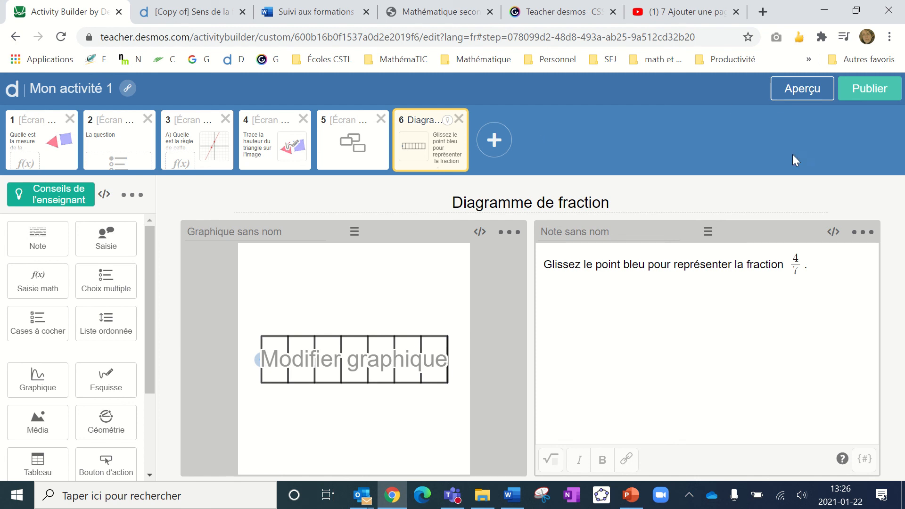
{"action": "left_click", "coordinate": [868, 97]}
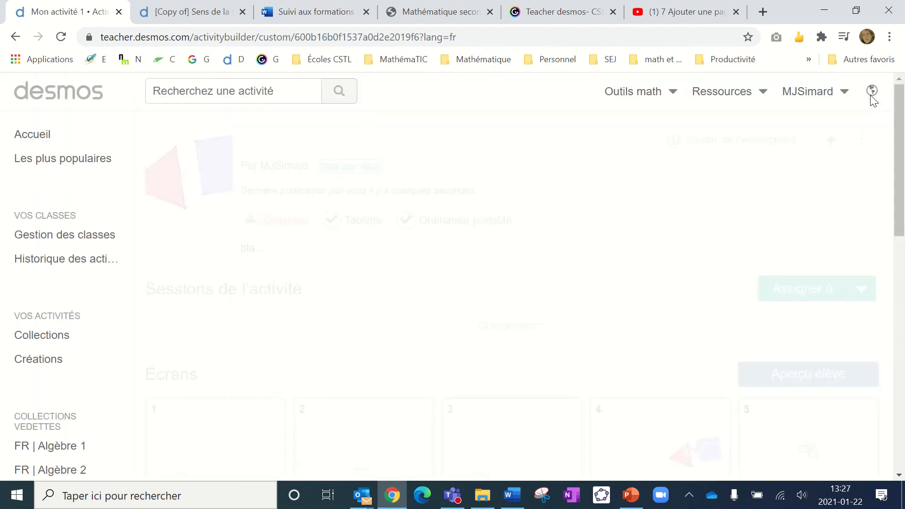